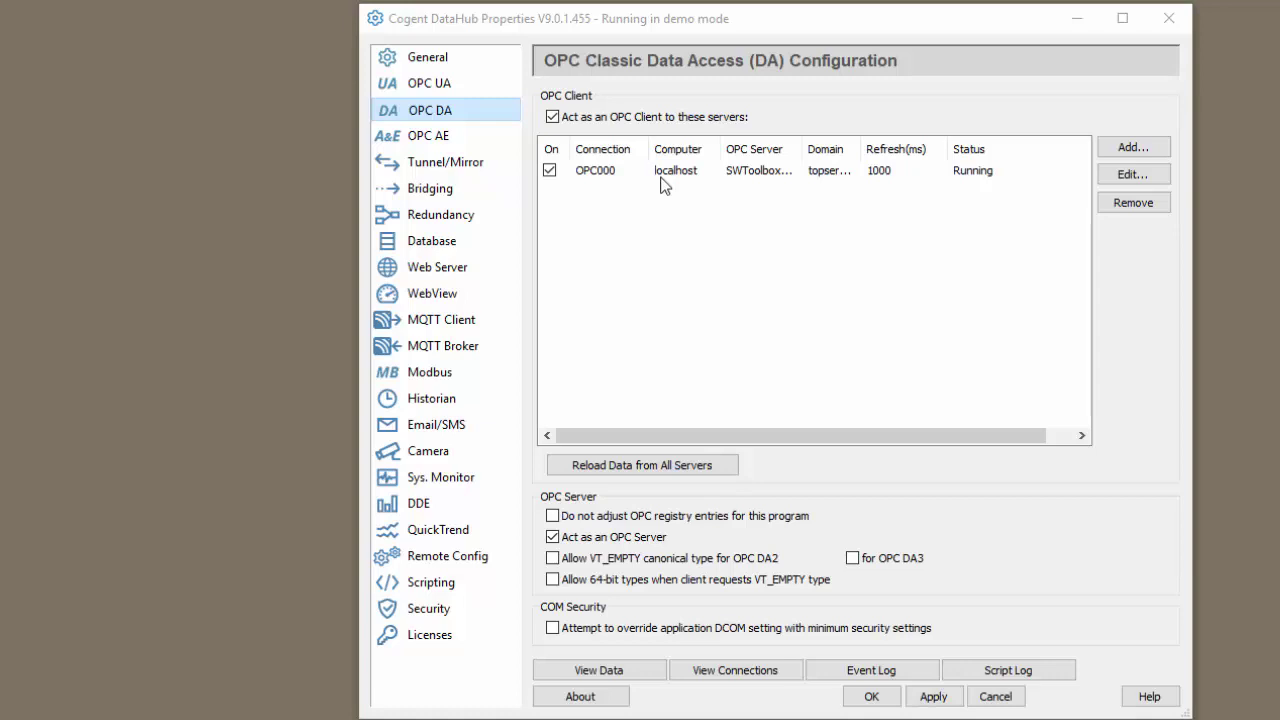
Step: Open the SubscribeMosquitto connection and review its label, host SWTB-VM-Mosquitto, port 1883 and retry rate
click(474, 331)
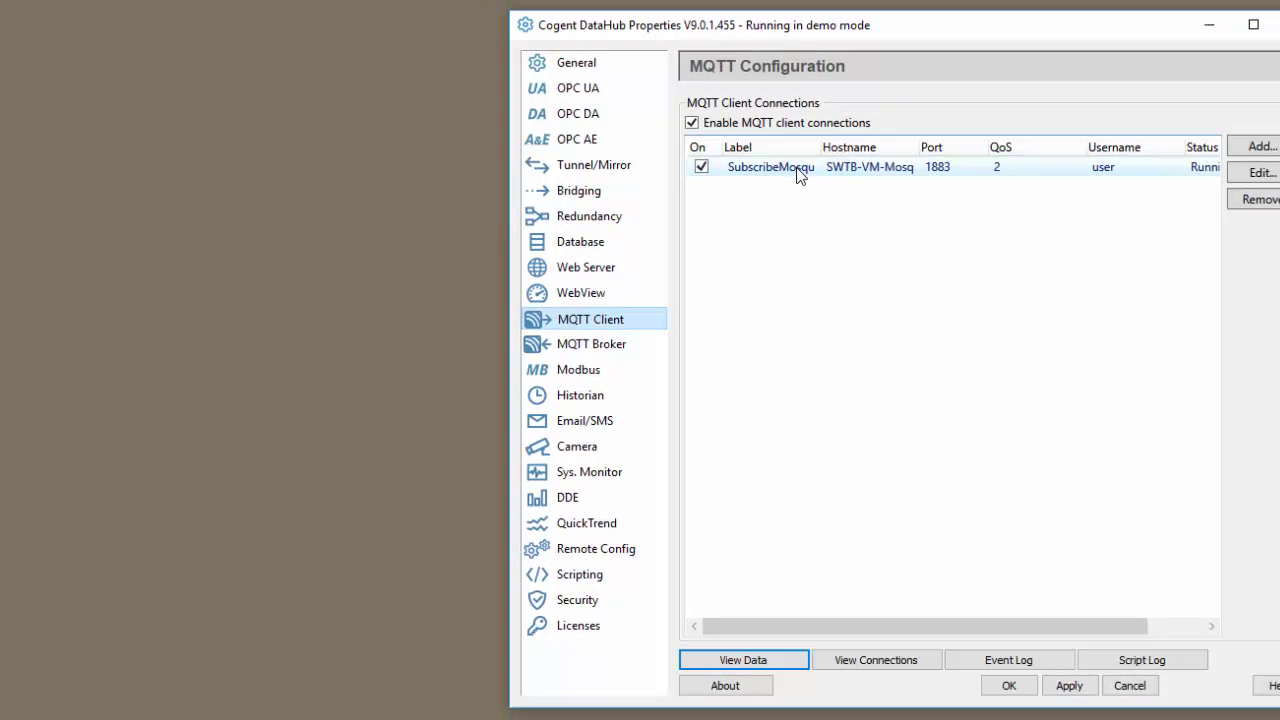
double_click(655, 166)
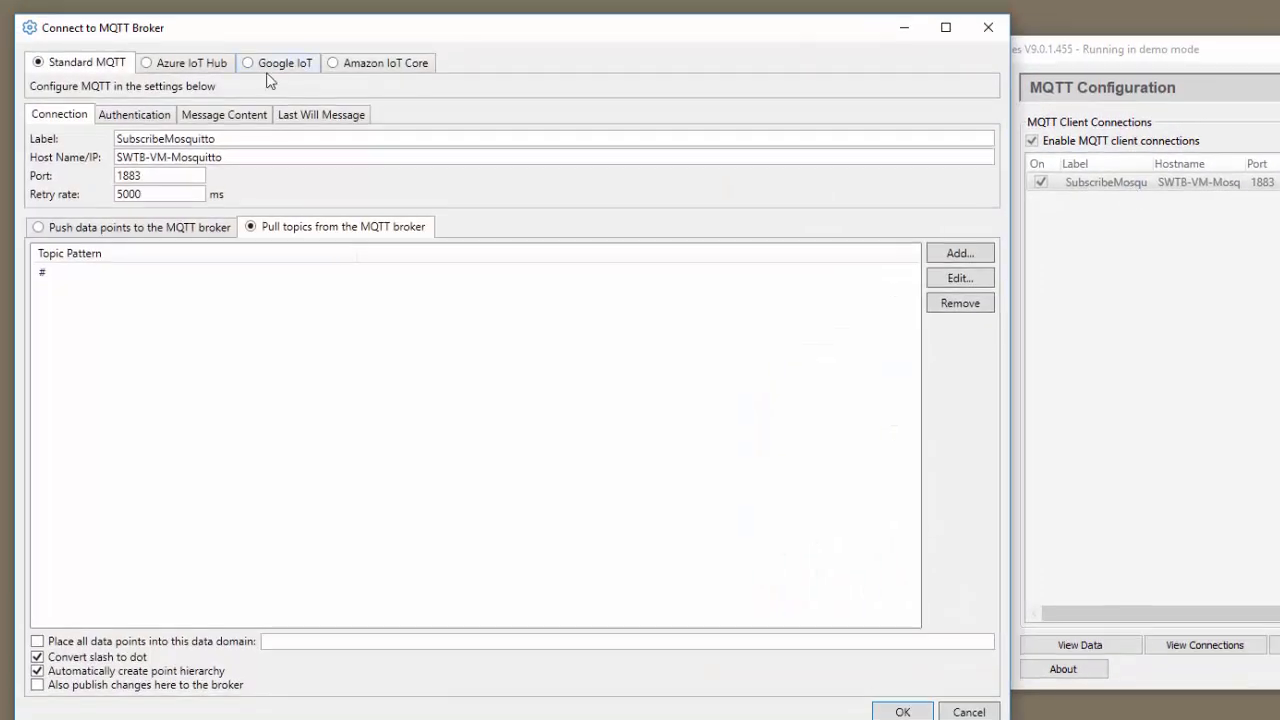
drag(217, 130, 104, 140)
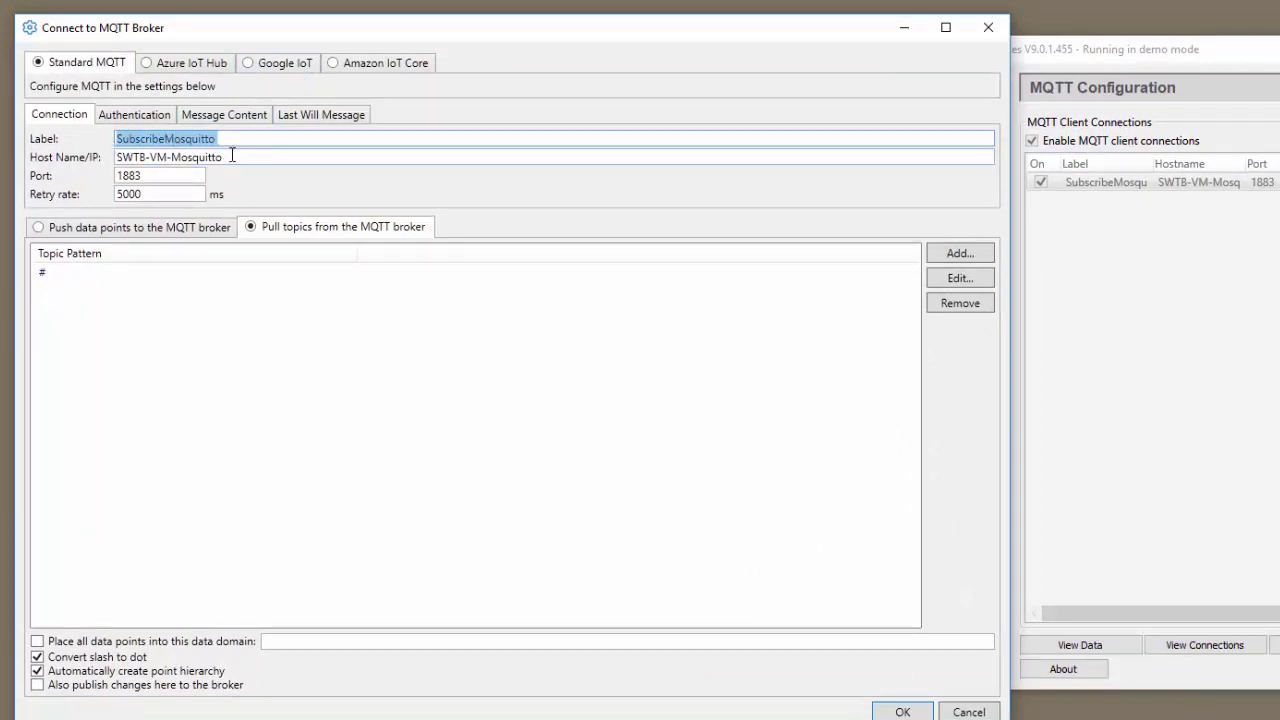
click(232, 155)
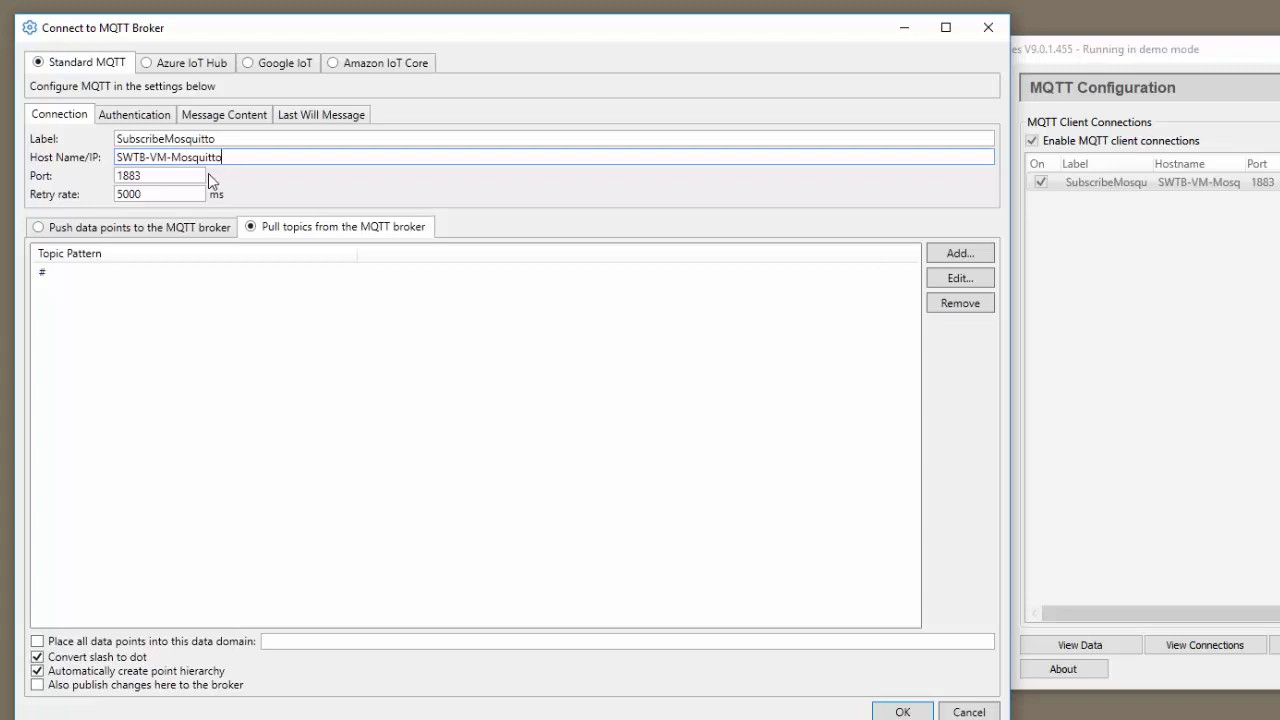
click(192, 174)
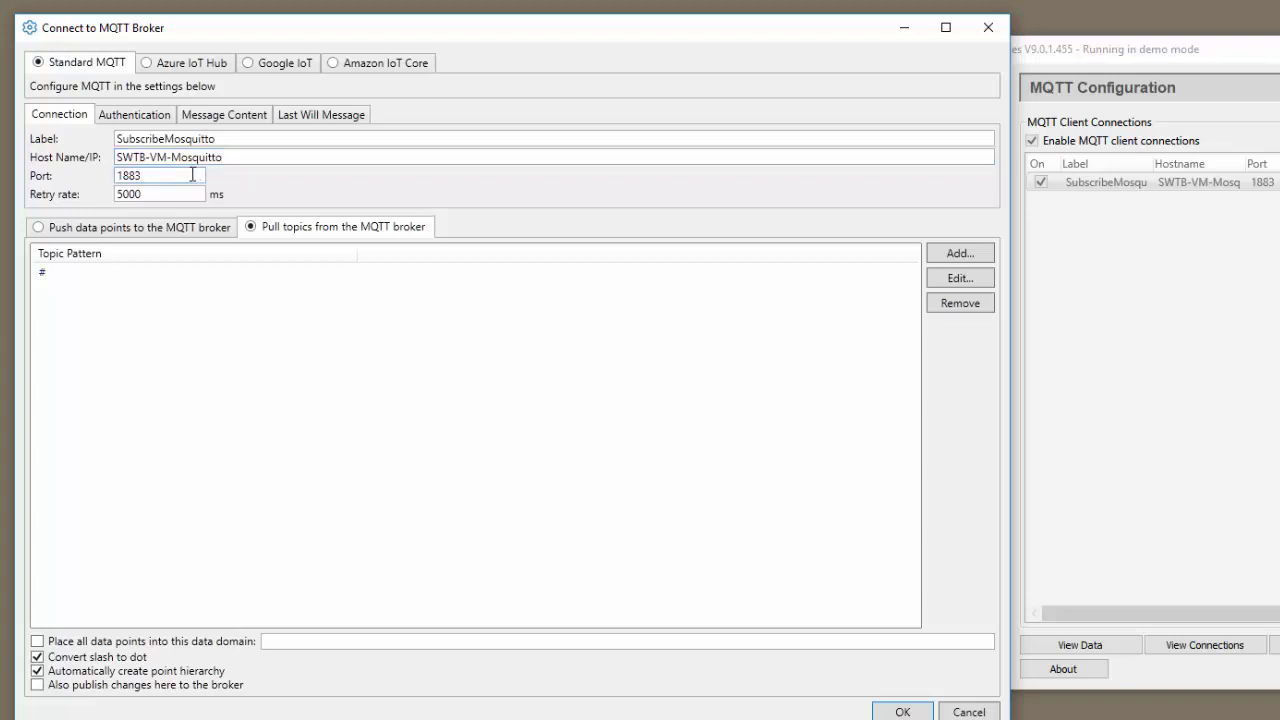
click(189, 195)
Step: Check the SubscribeMosquitto username and password, then bring up its Message Content settings
click(156, 120)
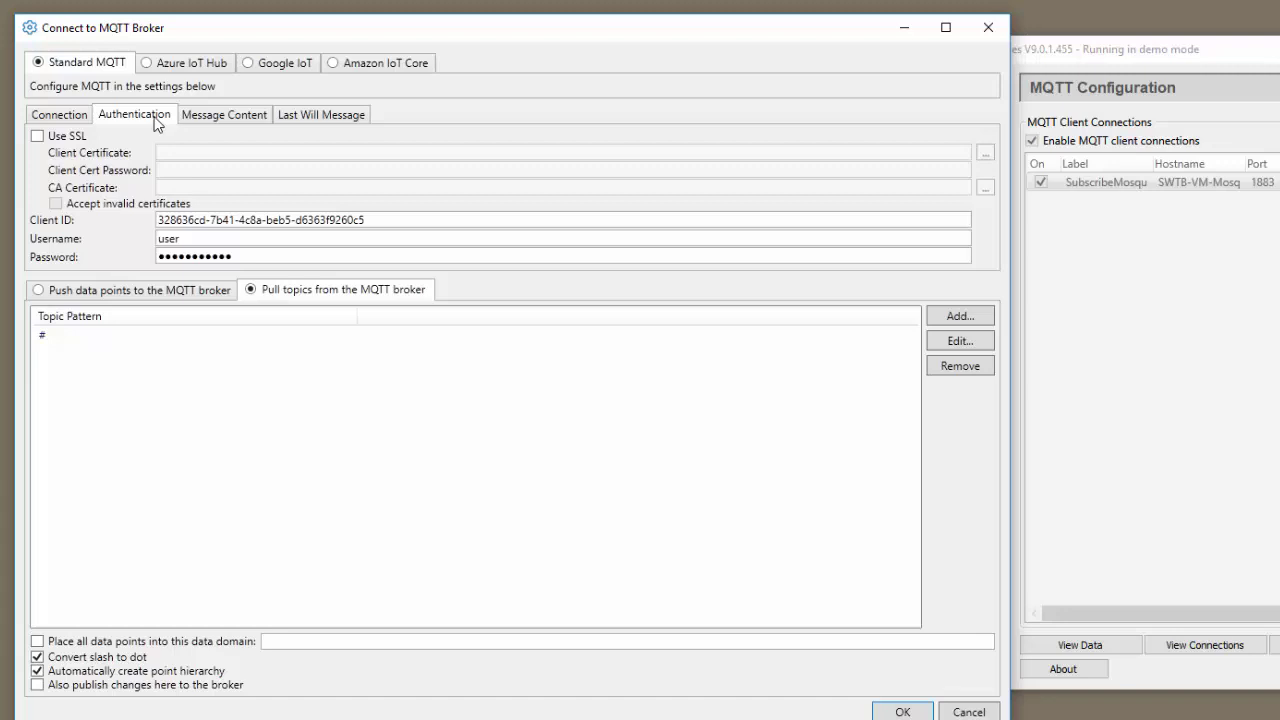
click(195, 238)
click(237, 257)
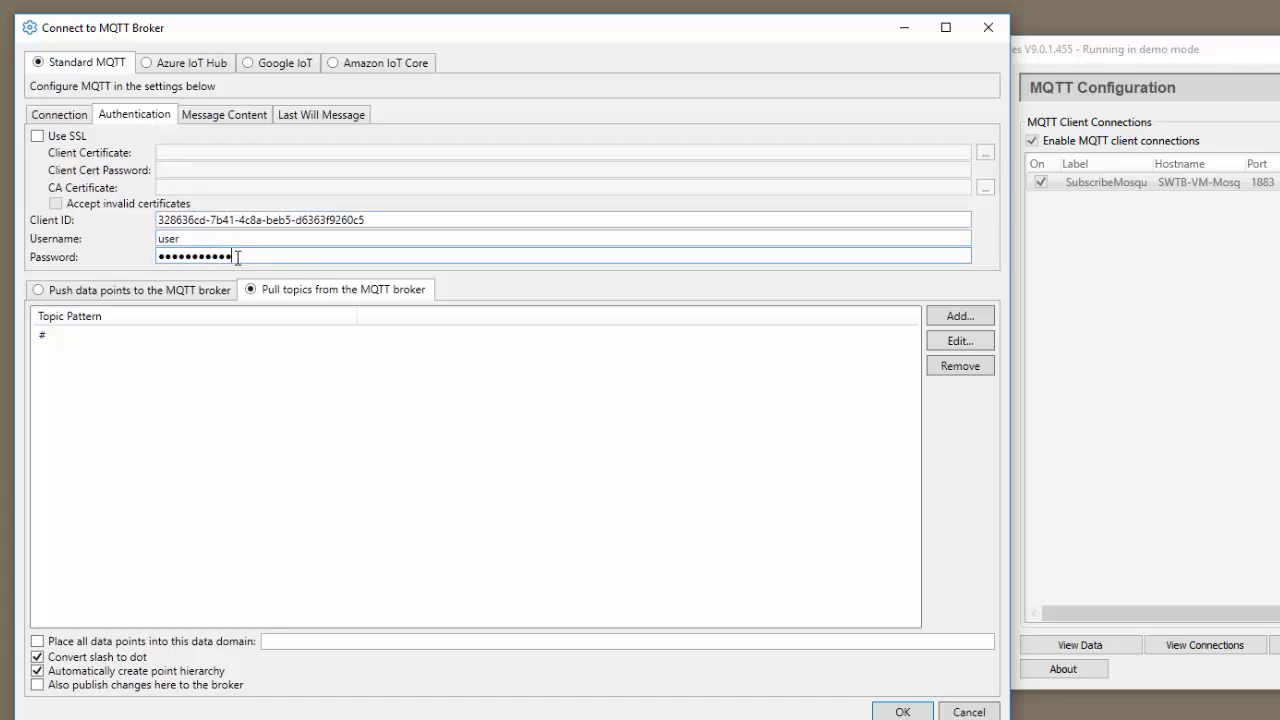
click(224, 114)
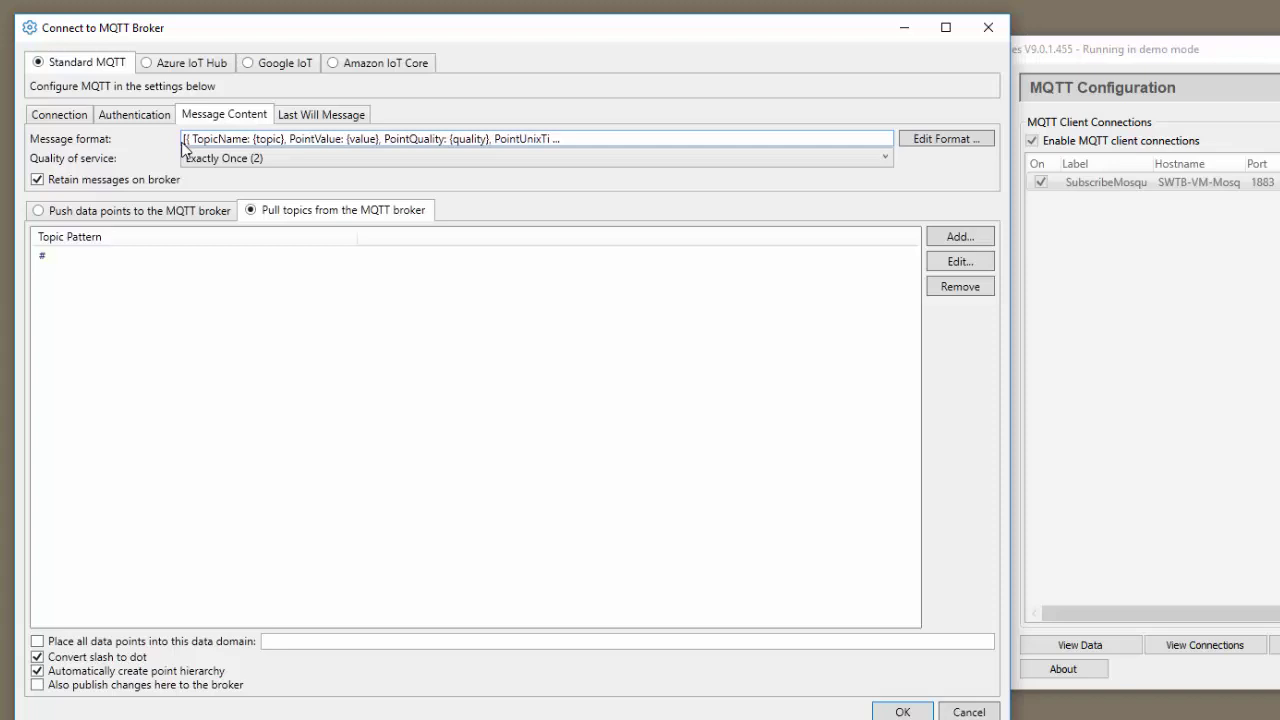
Step: Inspect the JSON per-point format in Configure Parser and accept it unchanged
click(940, 138)
click(614, 441)
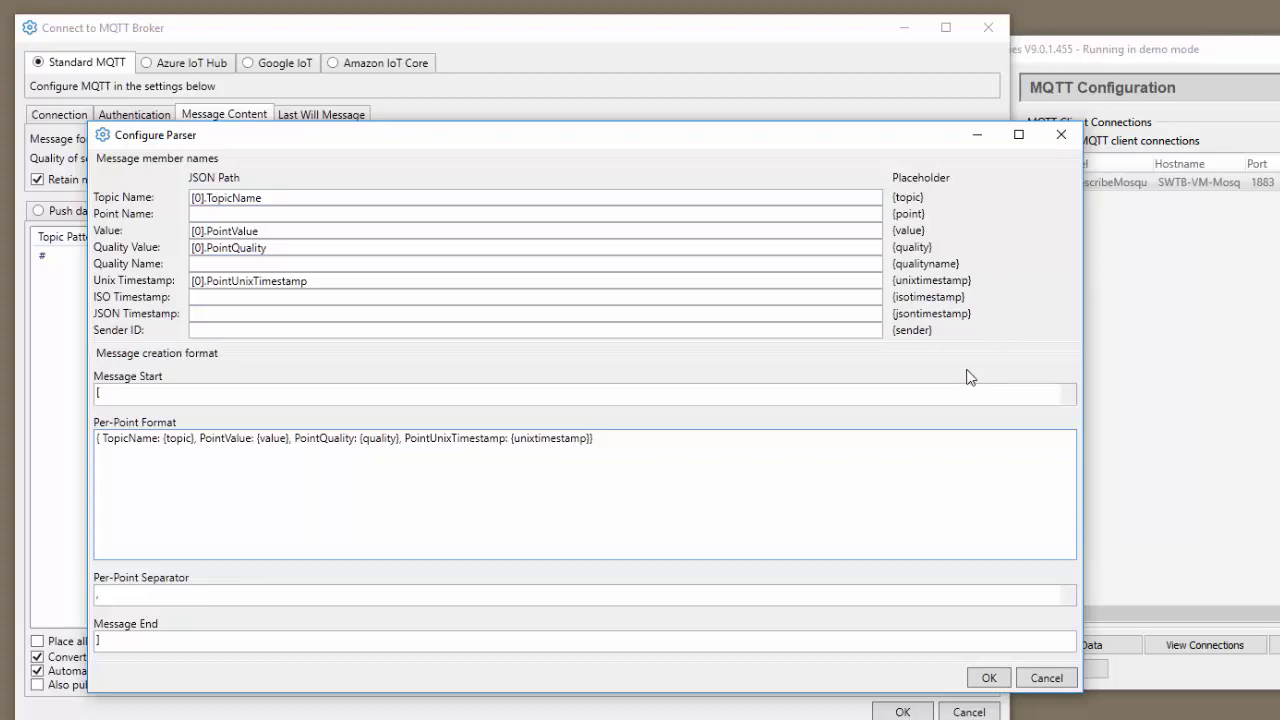
click(989, 679)
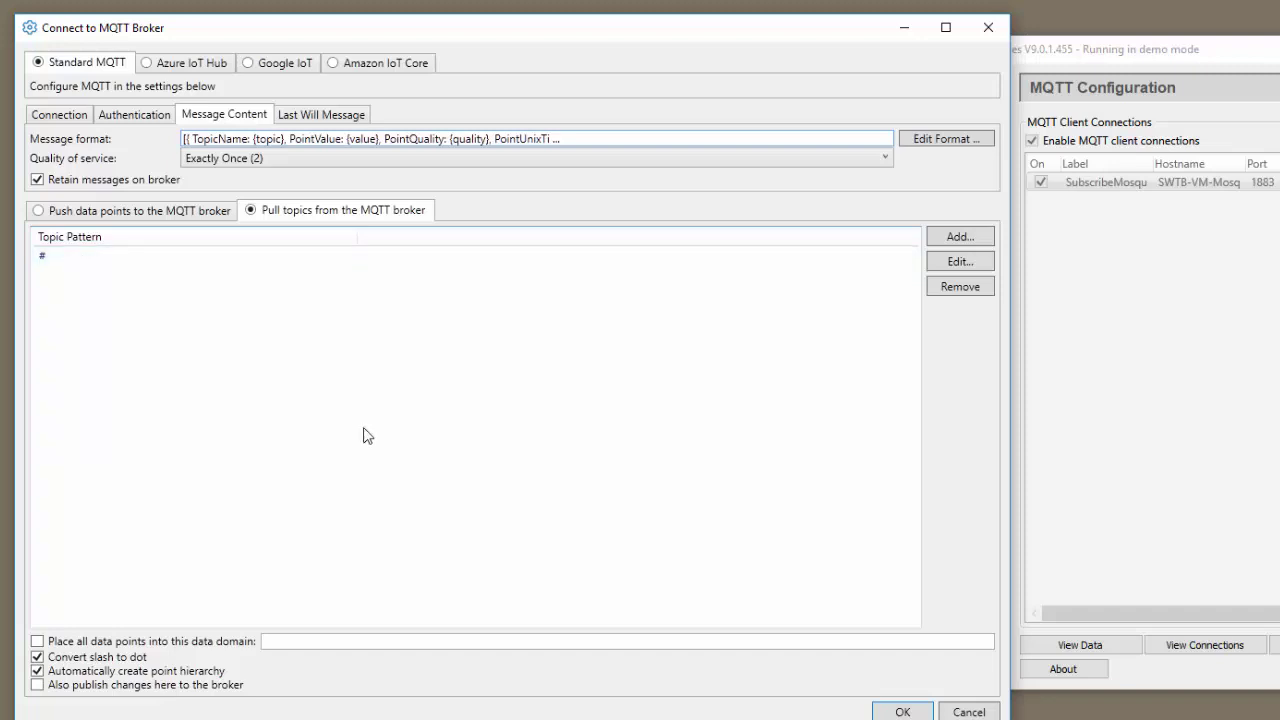
Step: Close the broker settings and paste a mosquitto_pub command publishing 33751 to topserver/Test/5000/Tag1
click(818, 714)
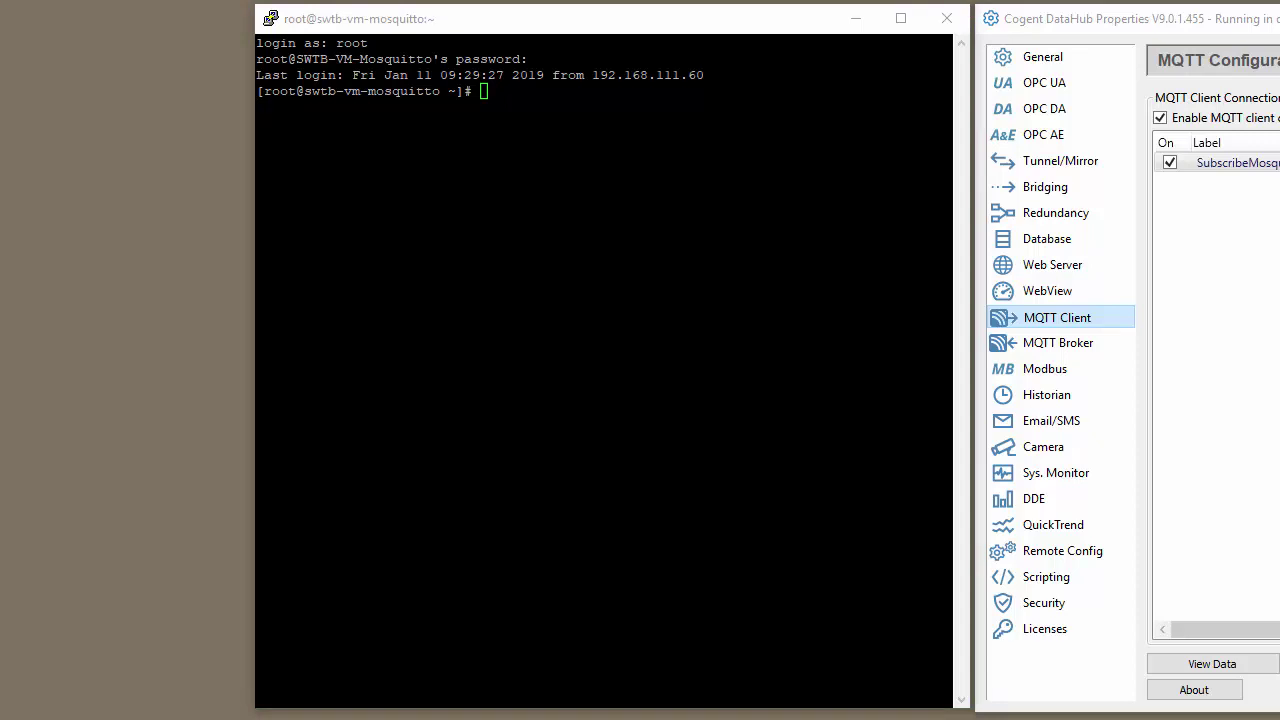
key(shift+Insert)
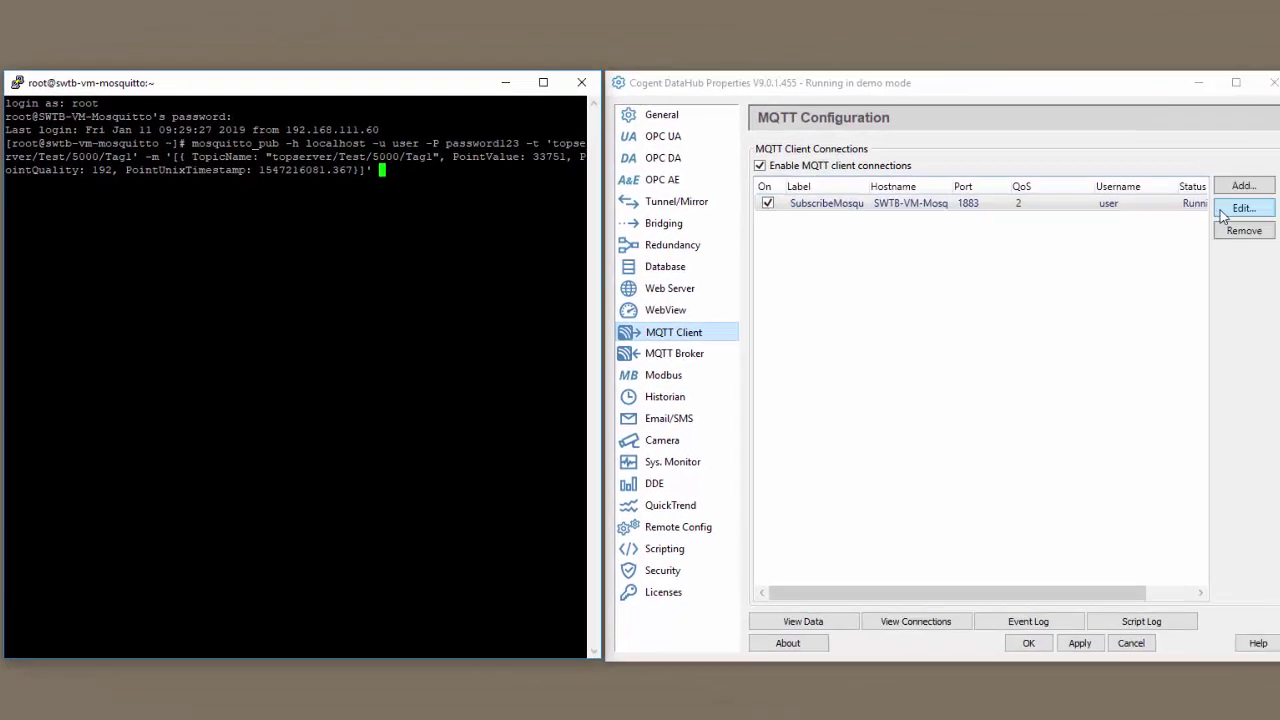
Step: Briefly reopen the SubscribeMosquitto connection settings, then close the Connect to MQTT Broker dialog
double_click(1230, 162)
click(1208, 119)
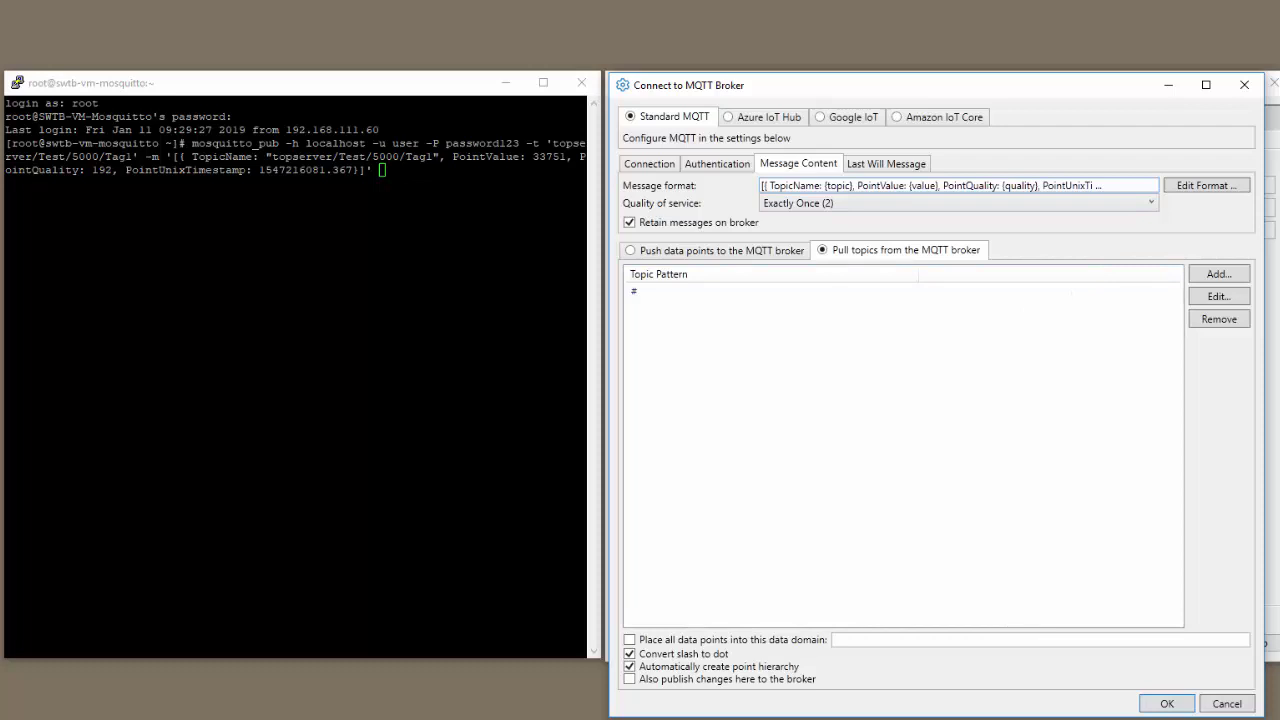
click(1166, 86)
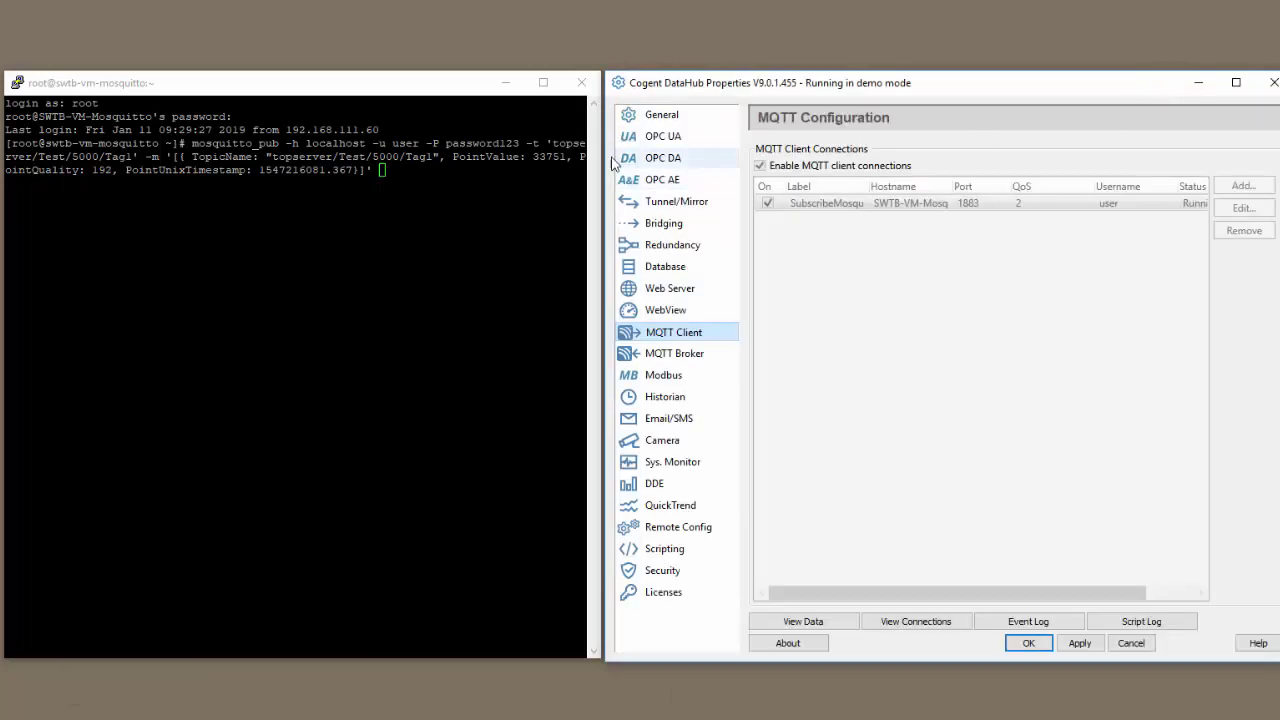
Step: View topserver's Test 5000 data, run the Tag1 publish in PuTTY, and confirm Tag1 reads 33751
click(809, 624)
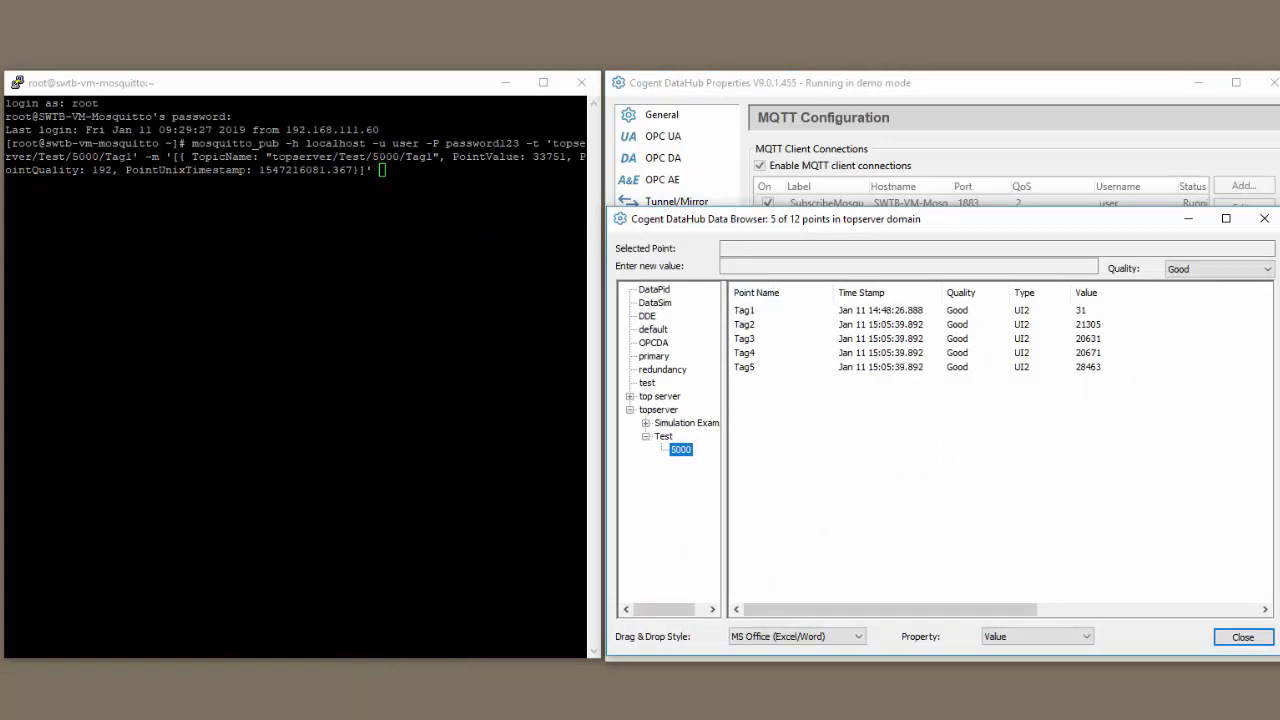
key(alt+Tab)
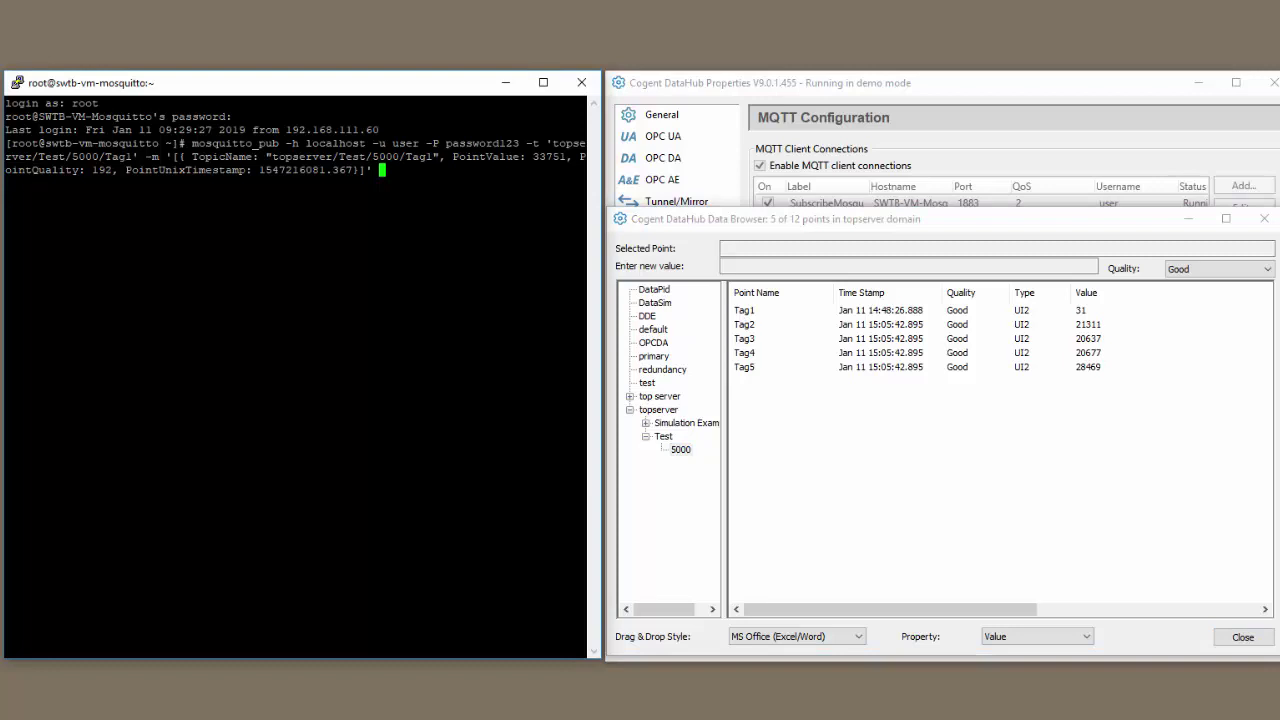
key(Return)
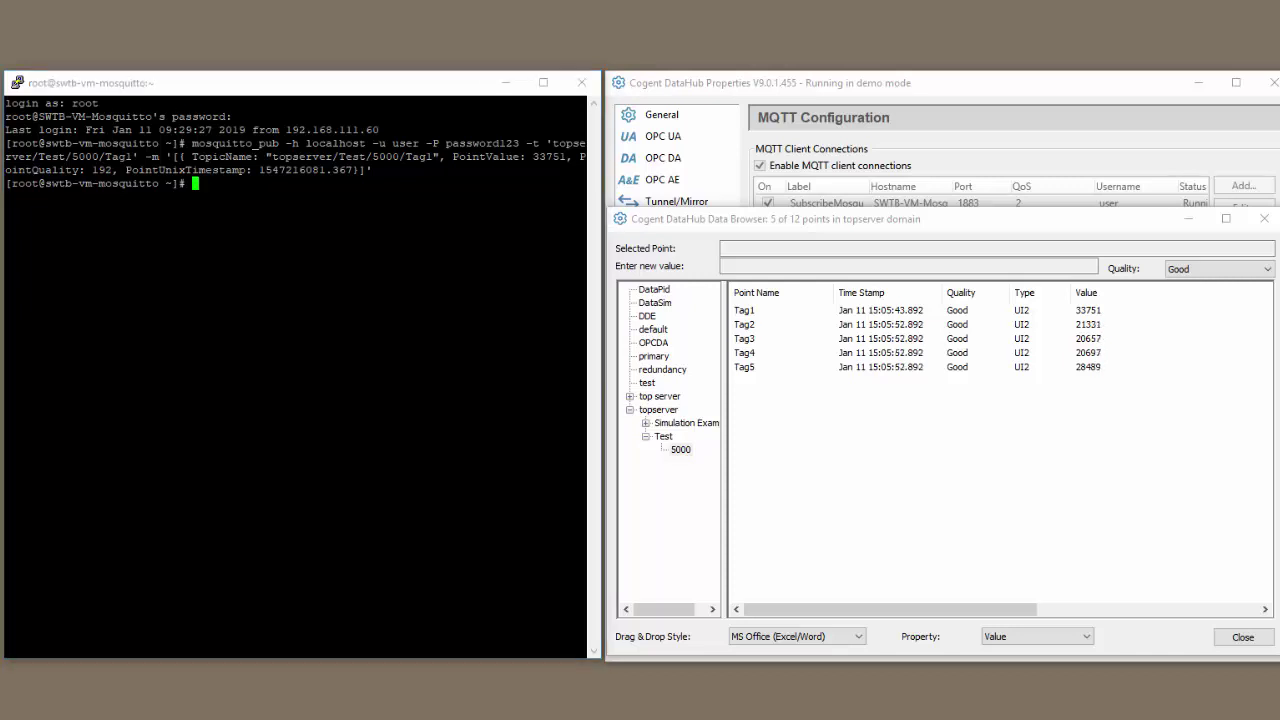
key(alt+Tab)
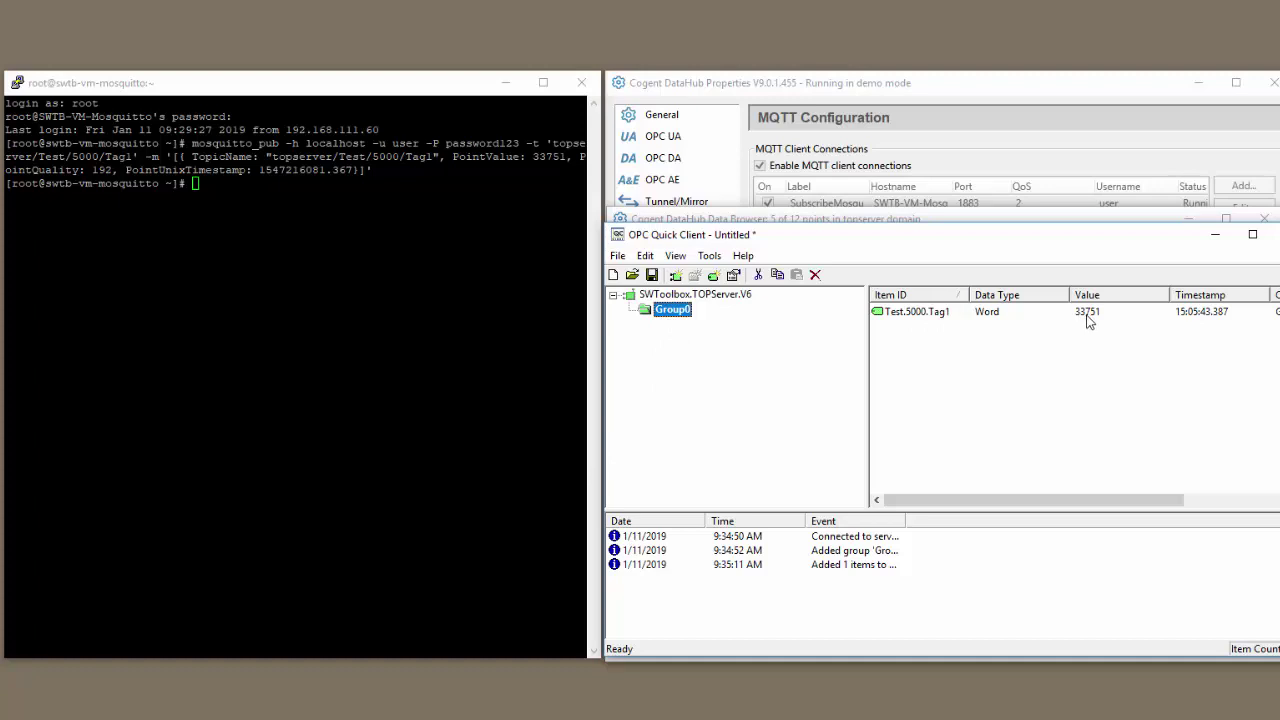
Step: Edit the recalled mosquitto_pub command to publish Tag1 with value 1 and view it in the data browser
key(alt+Tab)
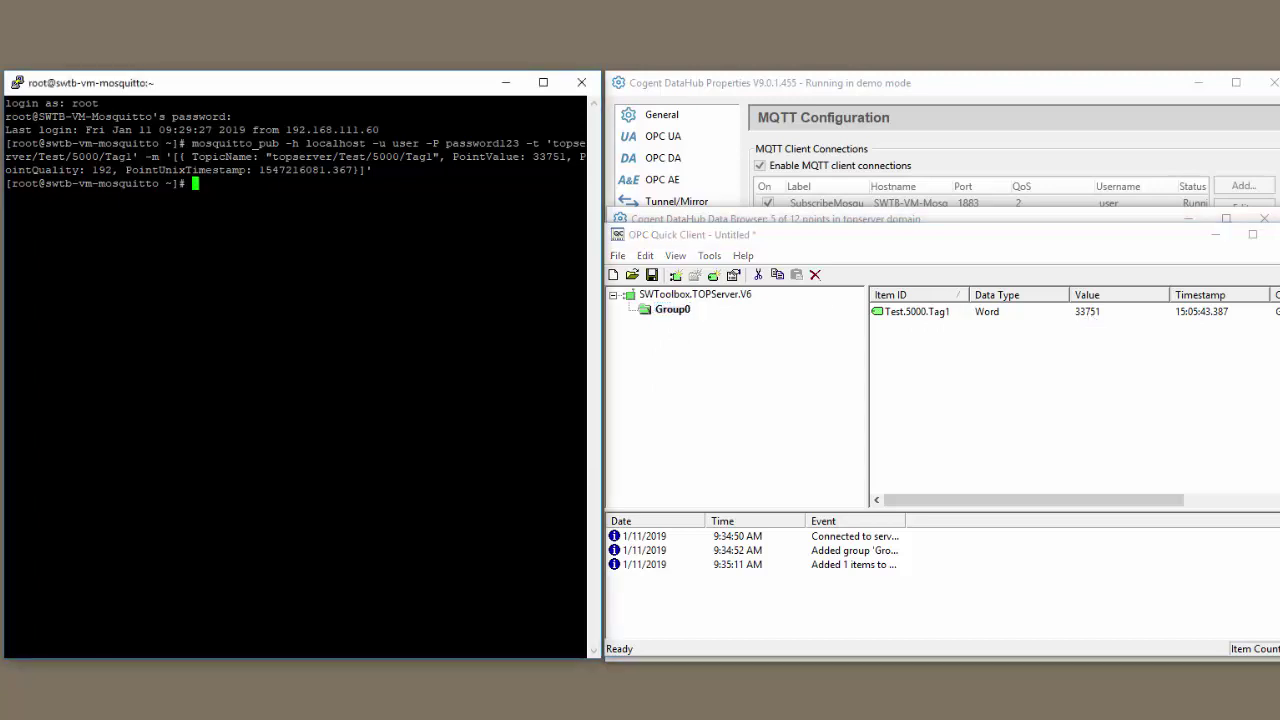
key(Up)
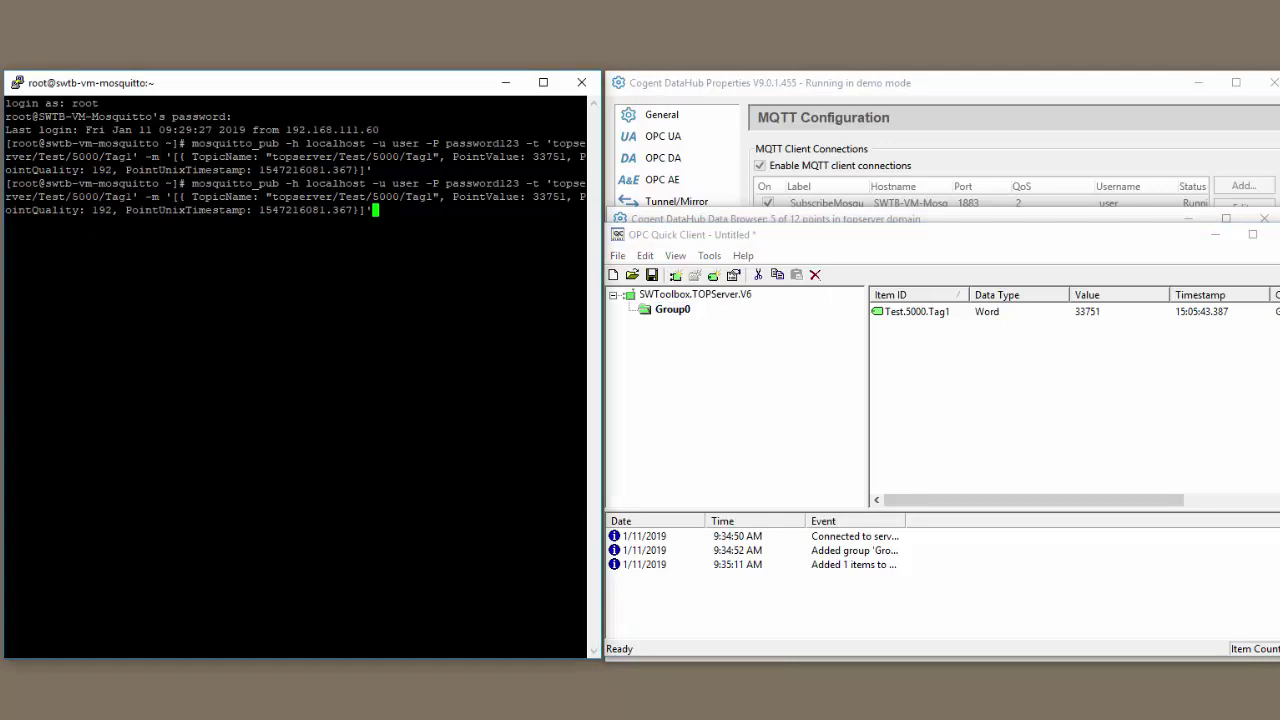
key(Left)
key(Left)
key(Left)
key(Left)
key(Left)
key(Left)
key(Left)
key(Left)
key(Left)
key(Left)
key(Left)
key(Left)
key(Left)
key(Left)
key(Left)
key(Left)
key(Left)
key(Left)
key(Left)
key(Left)
key(BackSpace)
key(BackSpace)
key(BackSpace)
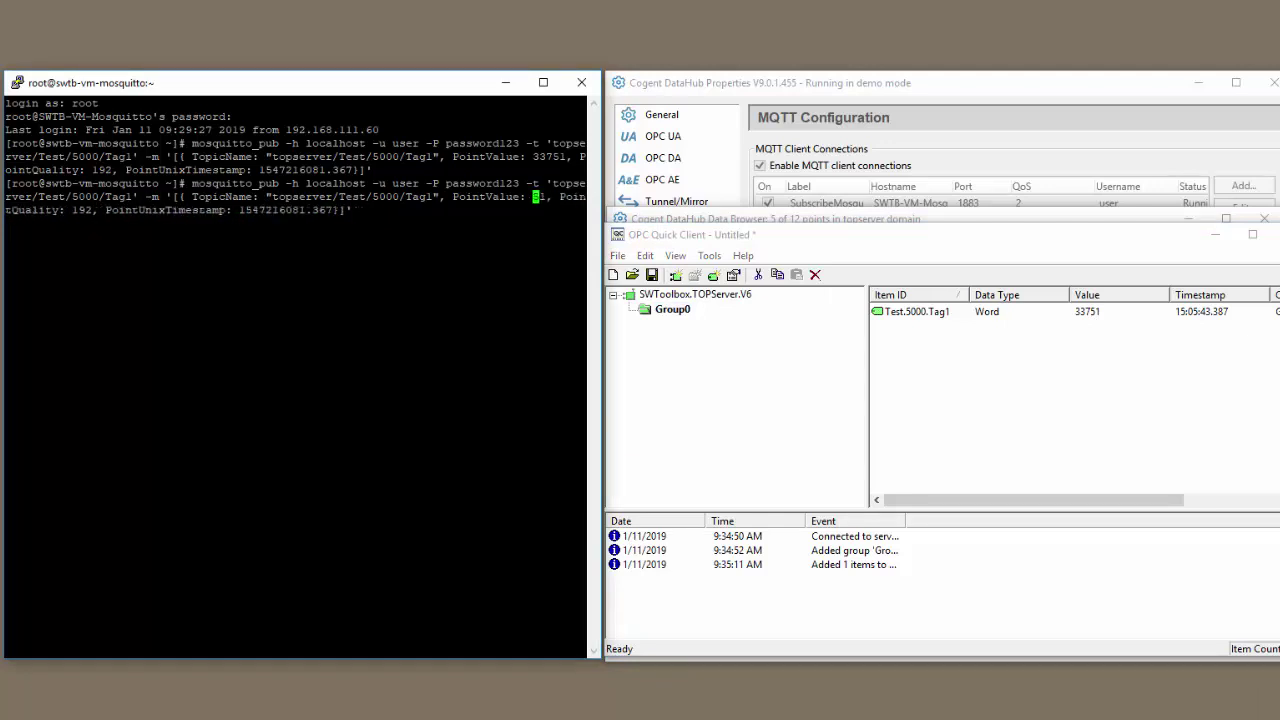
key(Delete)
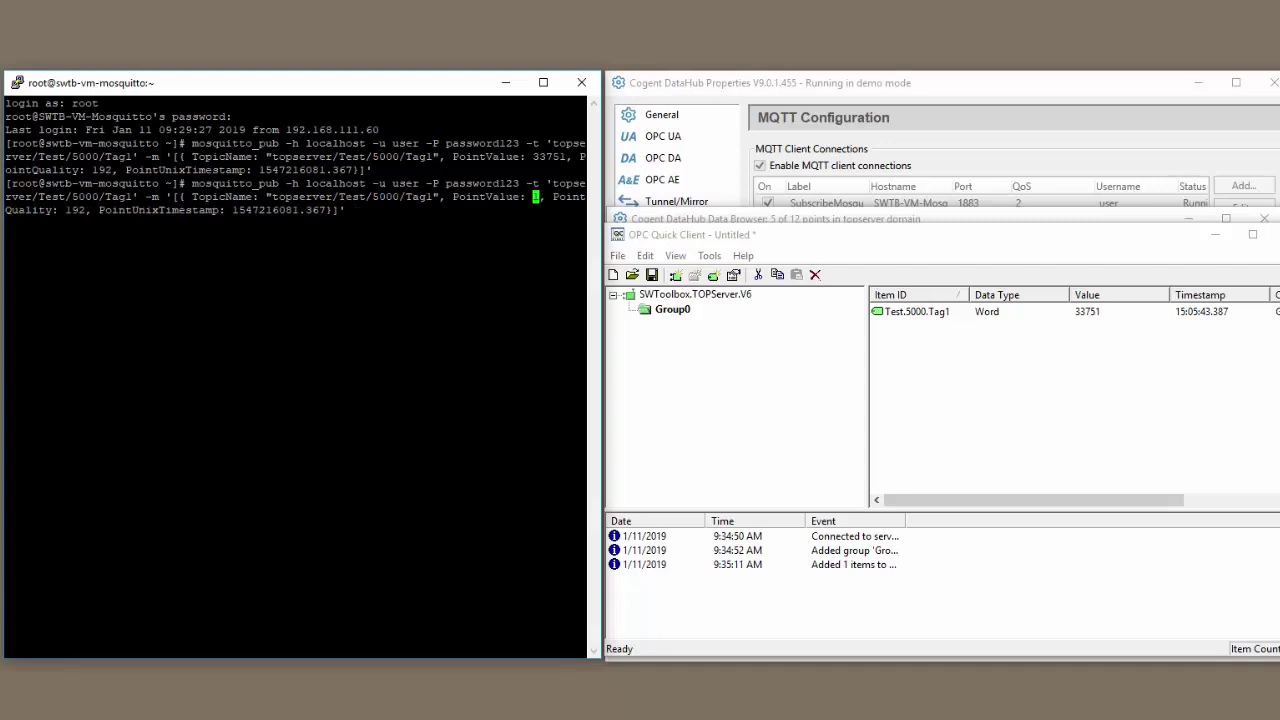
key(Return)
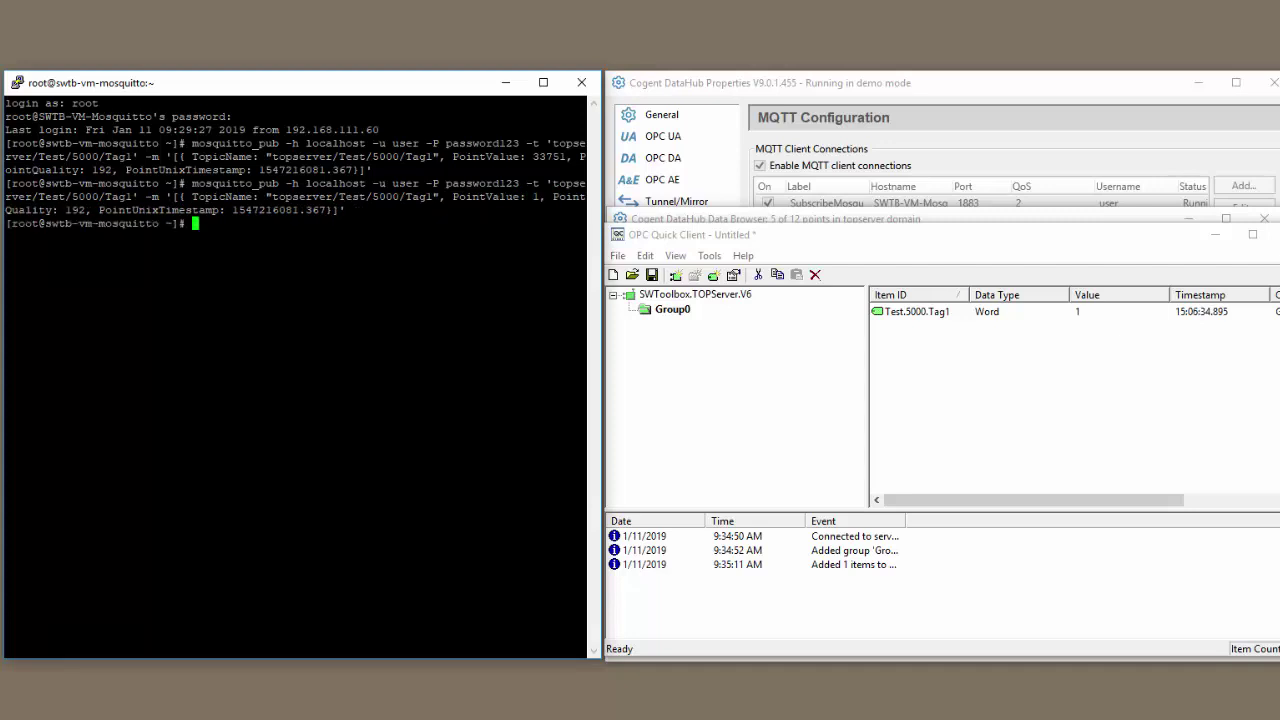
click(957, 219)
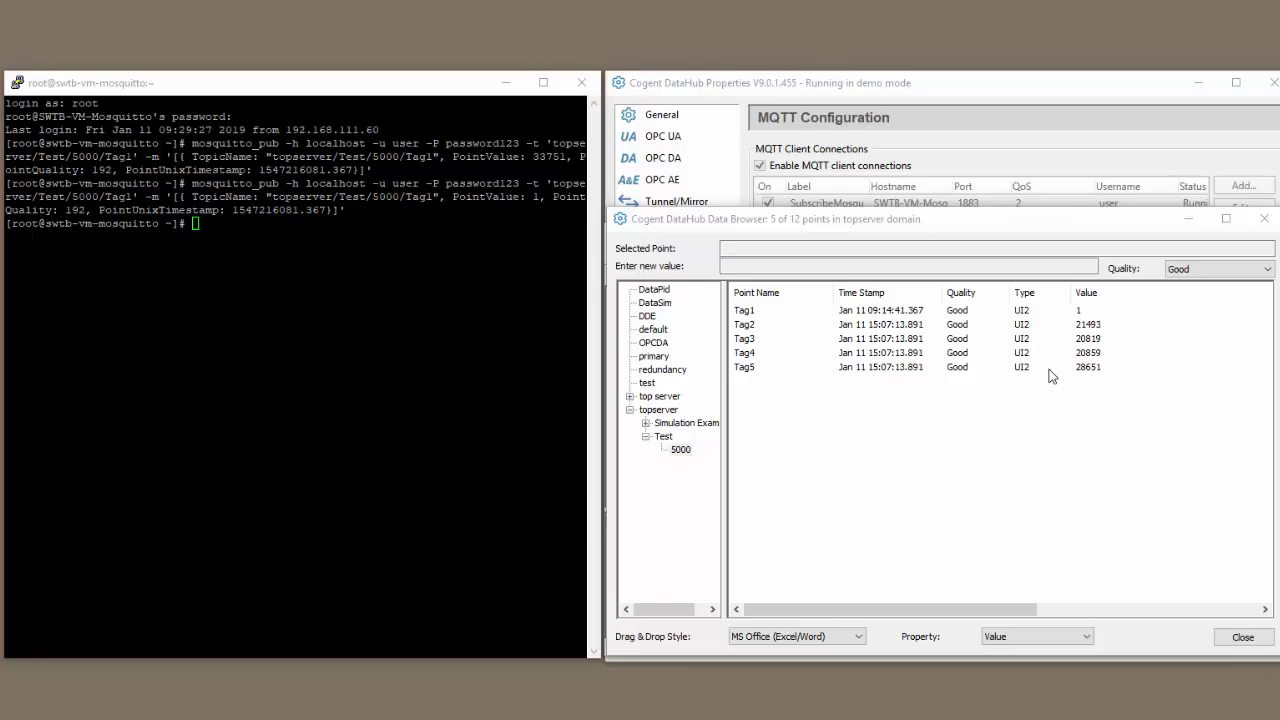
Step: Create a new MQTT connection labelled PublishMosquitto targeting host SWTB-VM-Mosquitto on port 1883
click(1243, 637)
click(1206, 157)
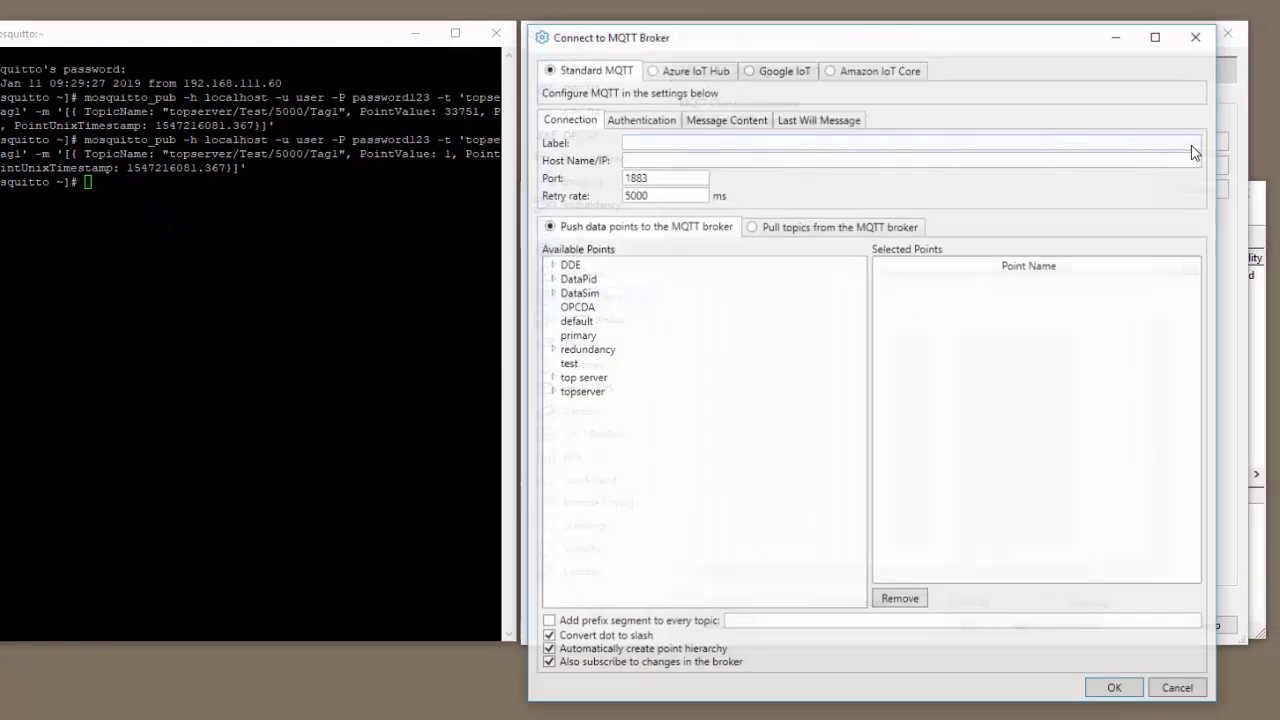
click(674, 131)
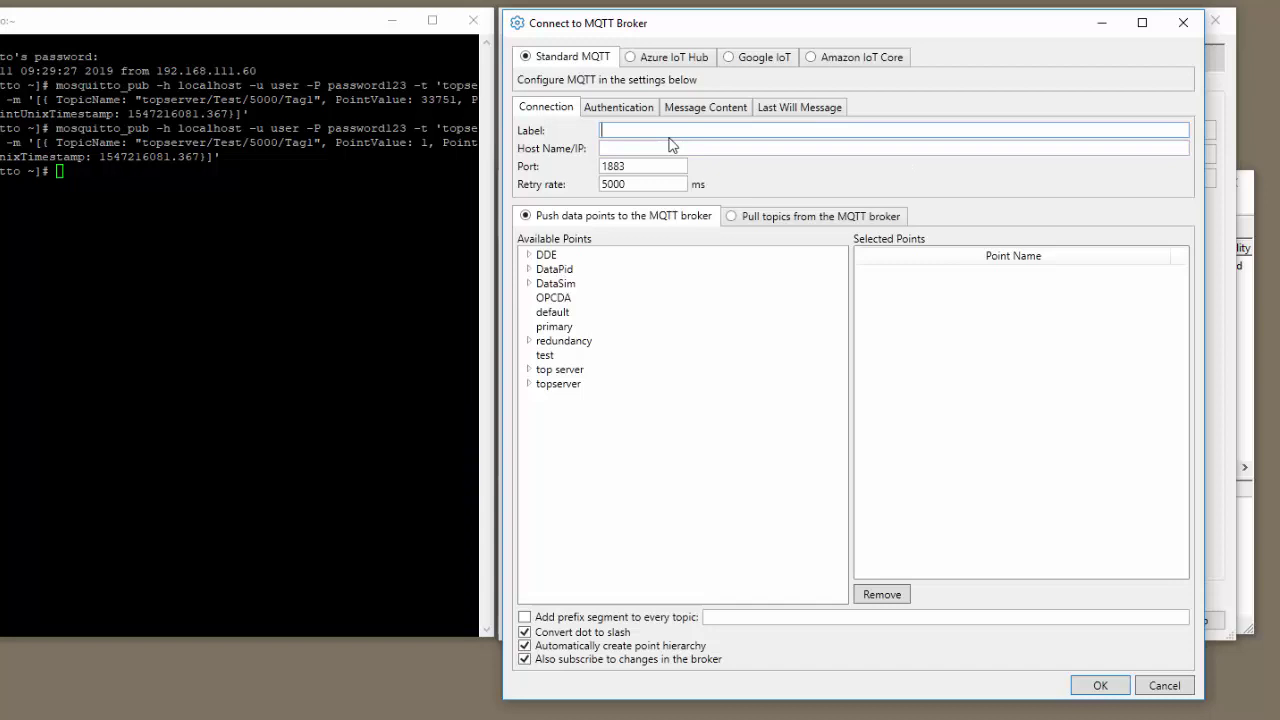
text(Publish)
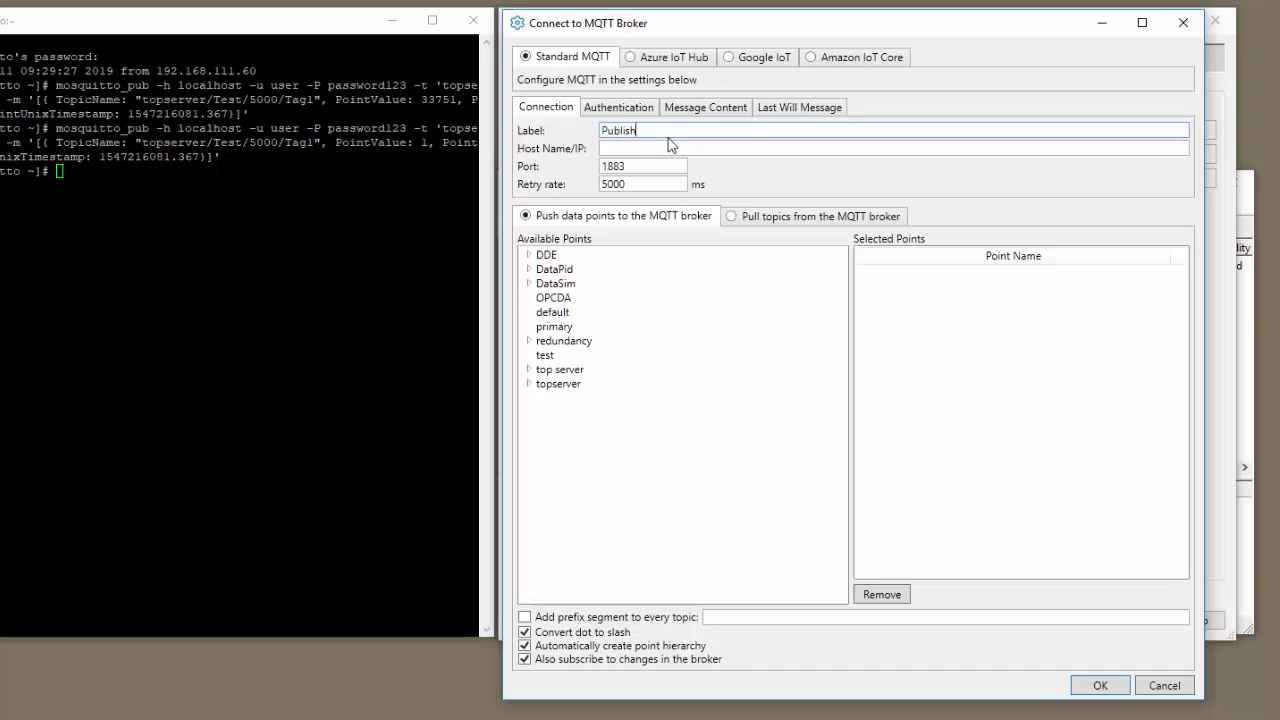
text(Mosquitto)
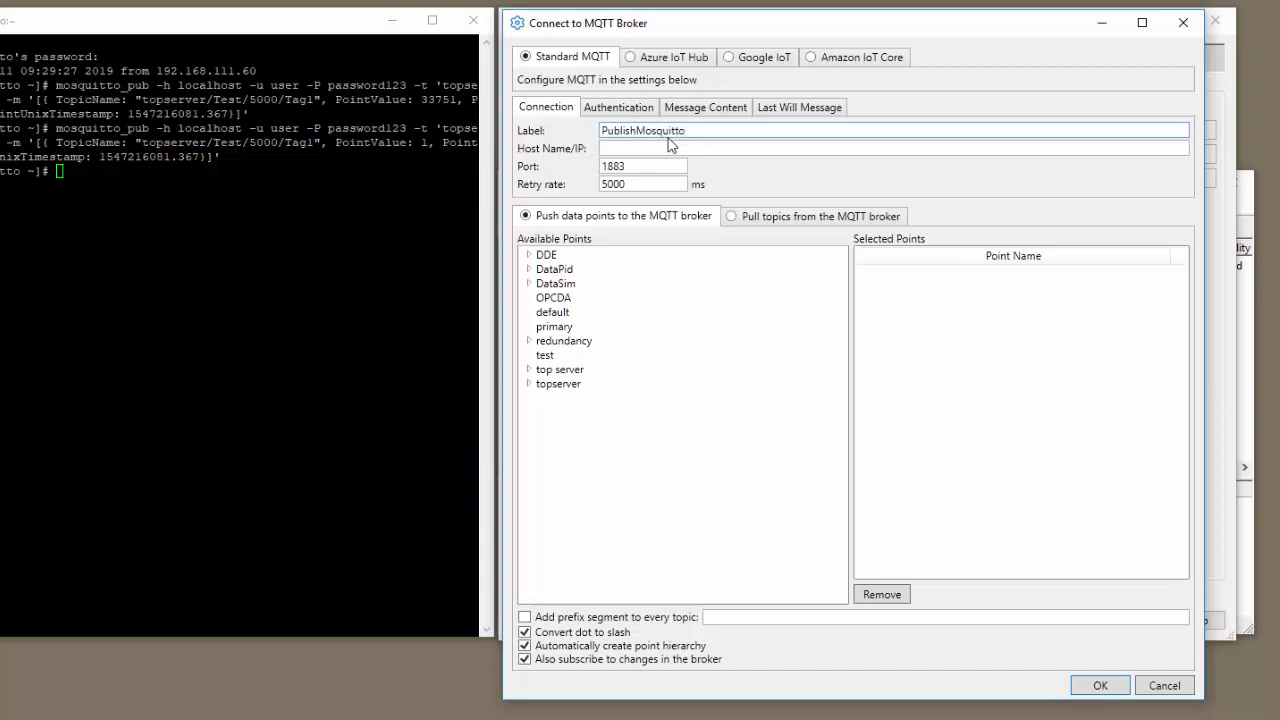
key(Tab)
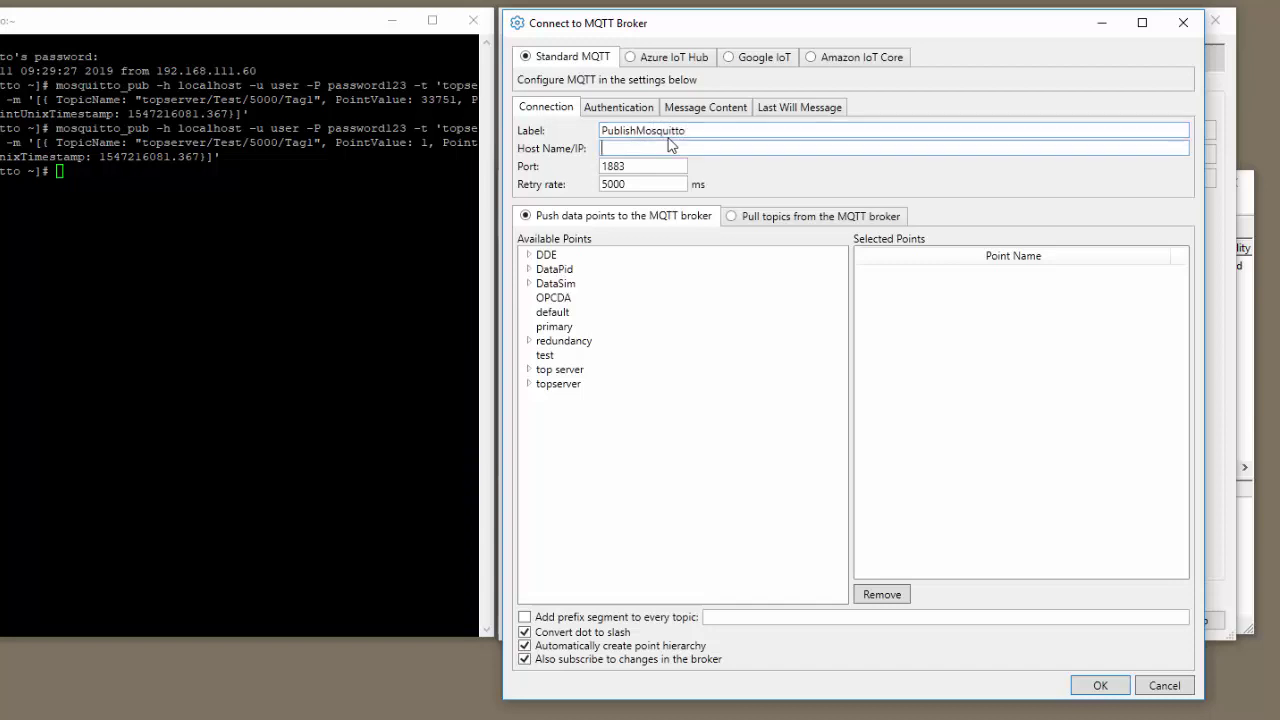
text(SWTB)
text(_)
text(-VM-Mo)
text(squitto)
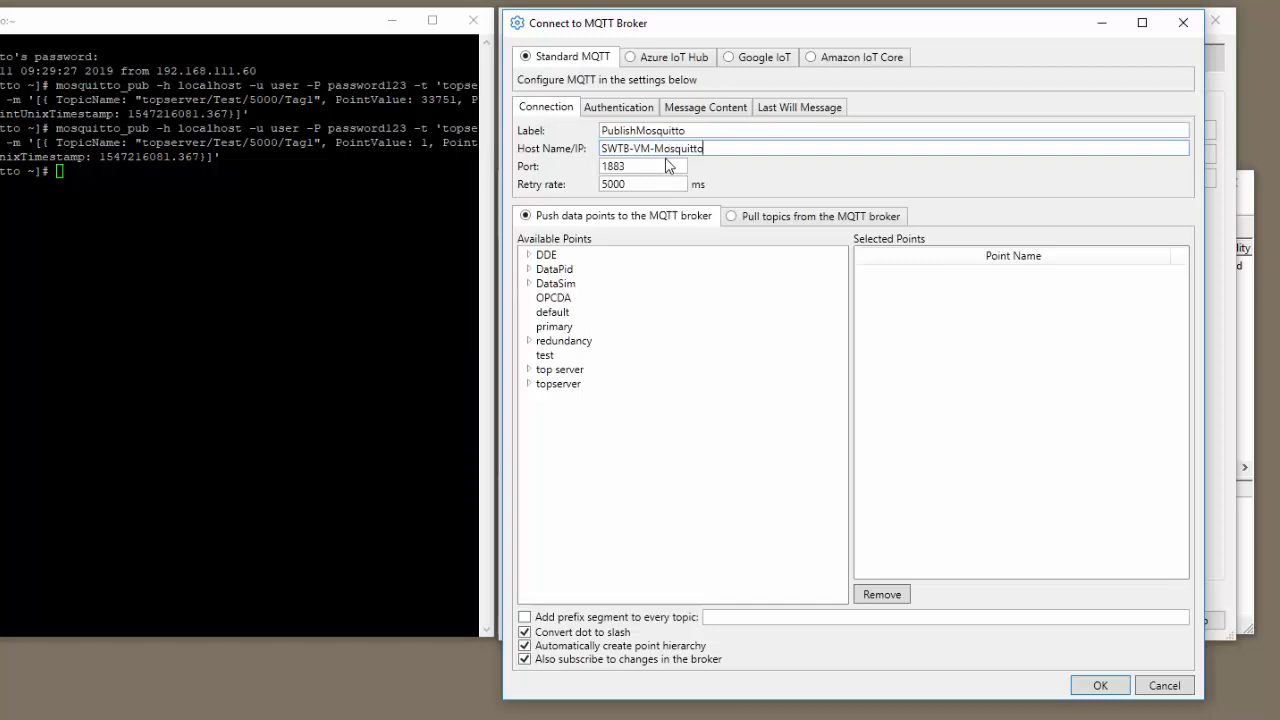
click(653, 184)
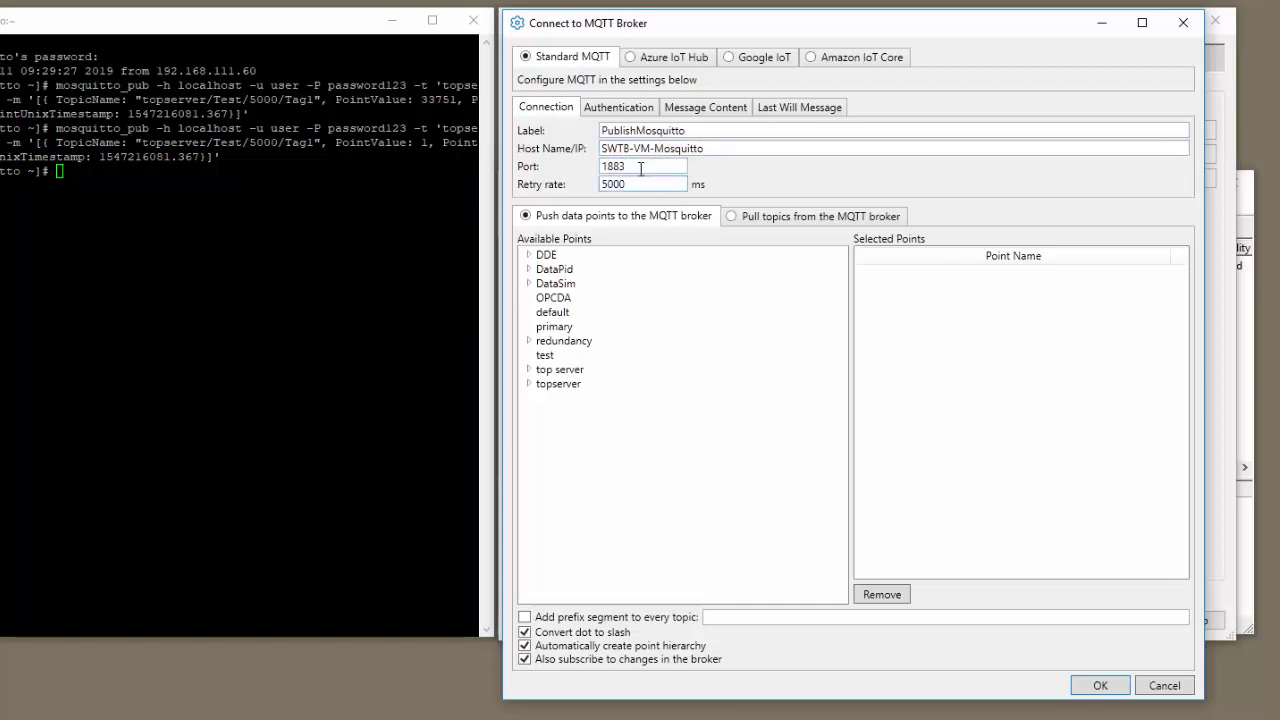
Step: Enter the broker login username and password on the PublishMosquitto Authentication tab
click(638, 108)
click(665, 229)
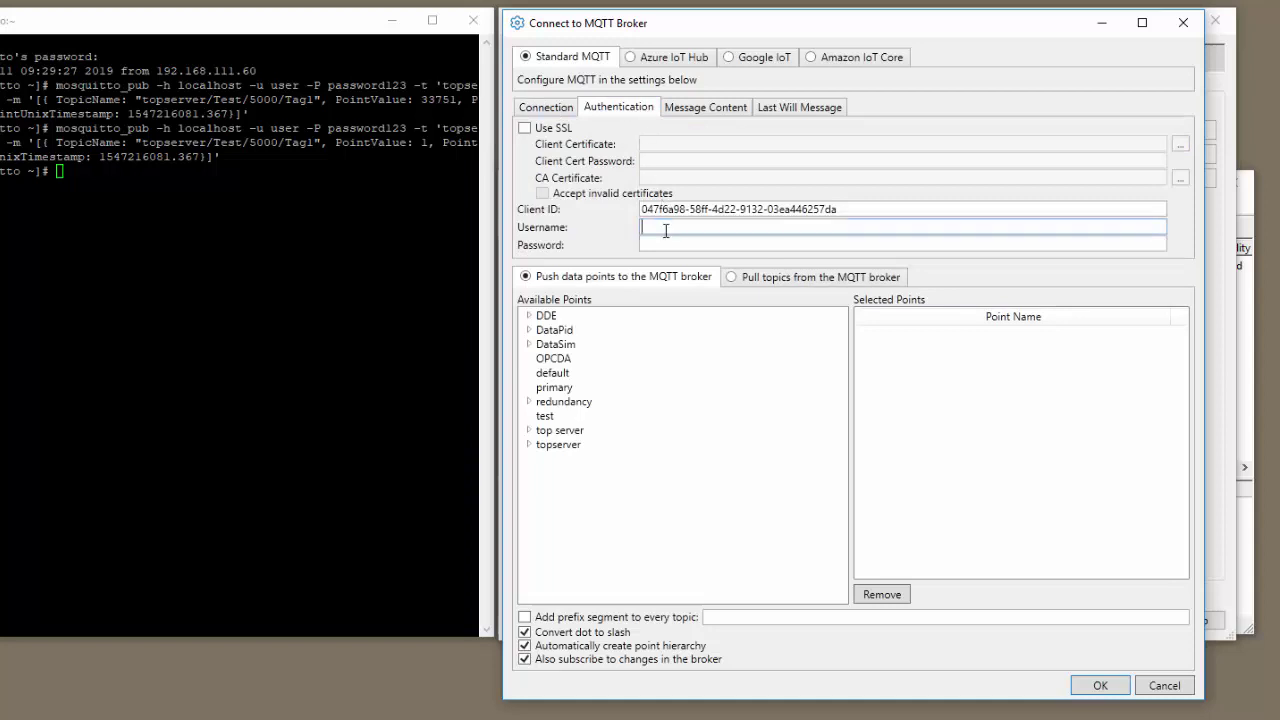
text(user)
key(Tab)
text(p)
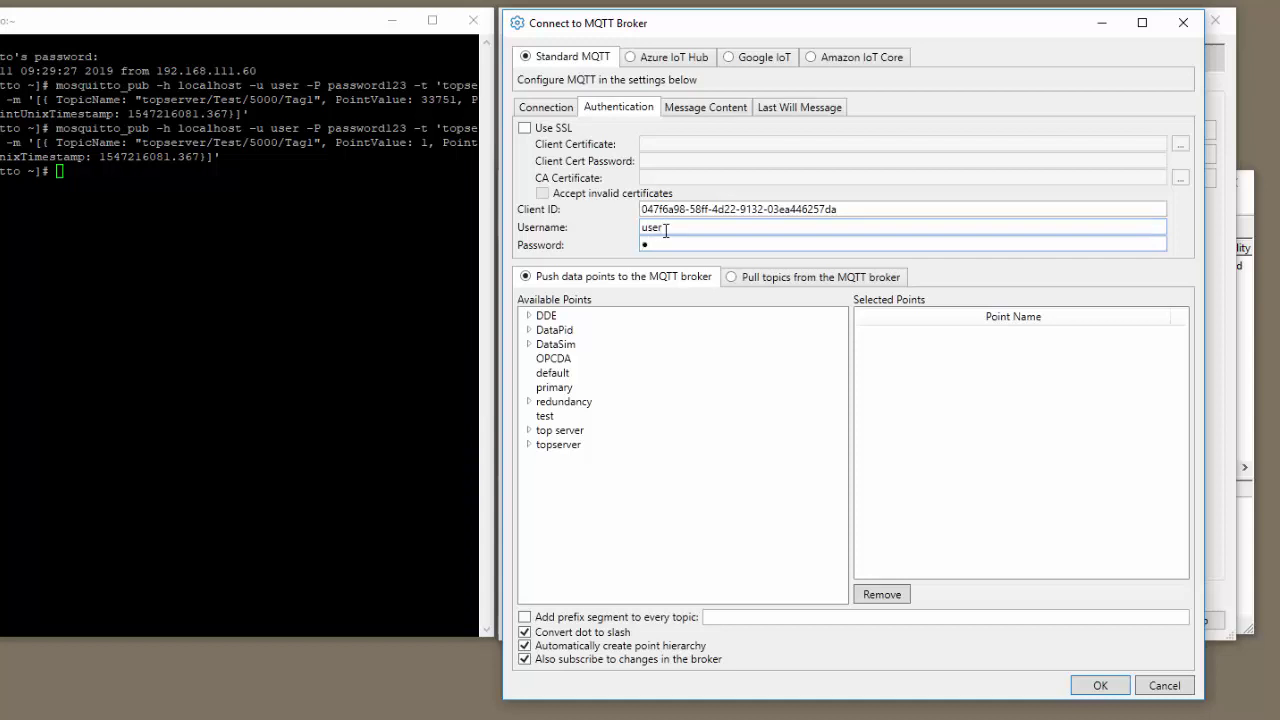
text(assword123)
Step: Under topserver > Test > 5000 in Message Content, tick Tag2, Tag3, Tag4 and Tag5 for publishing
click(712, 110)
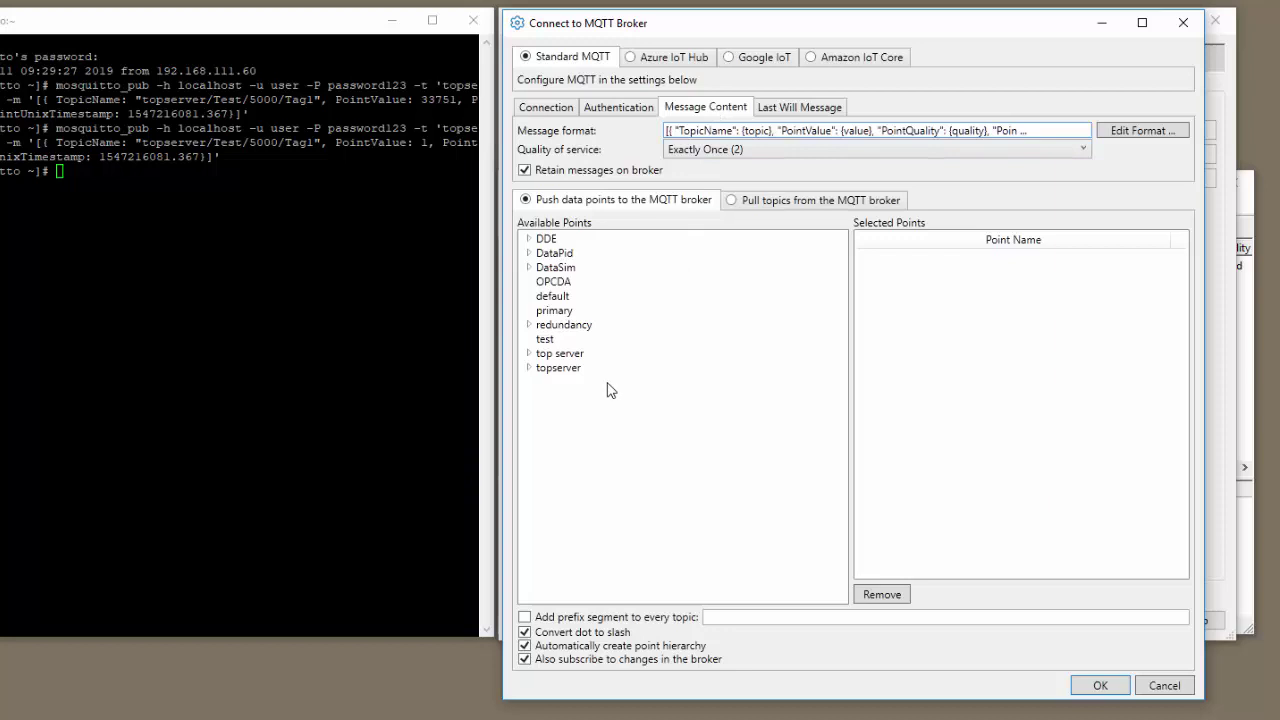
click(528, 368)
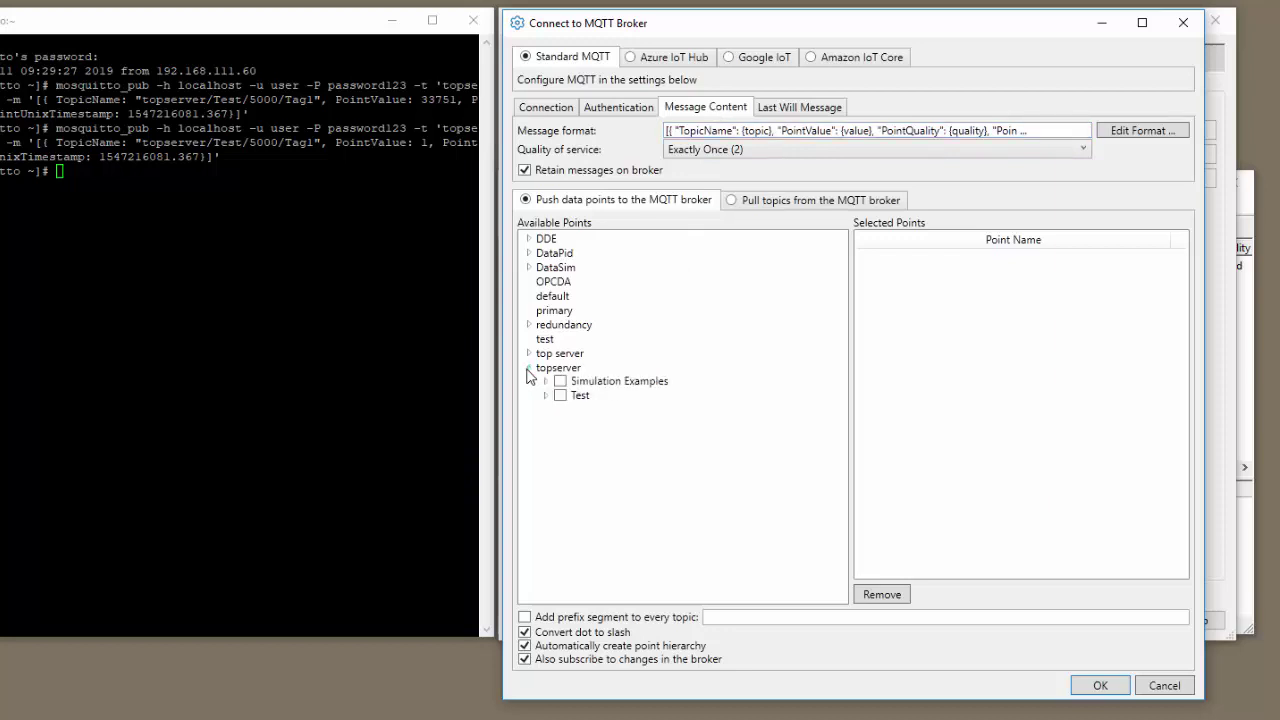
click(547, 396)
click(562, 409)
click(594, 438)
click(594, 452)
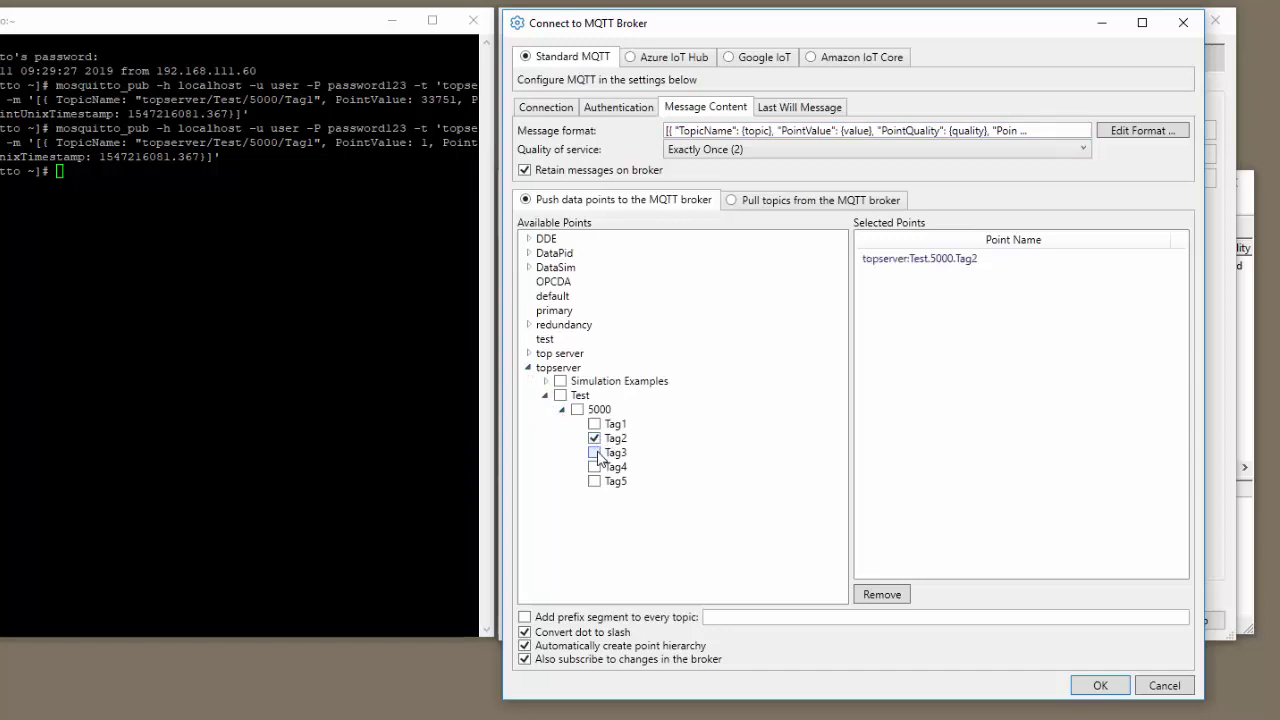
click(594, 467)
click(594, 481)
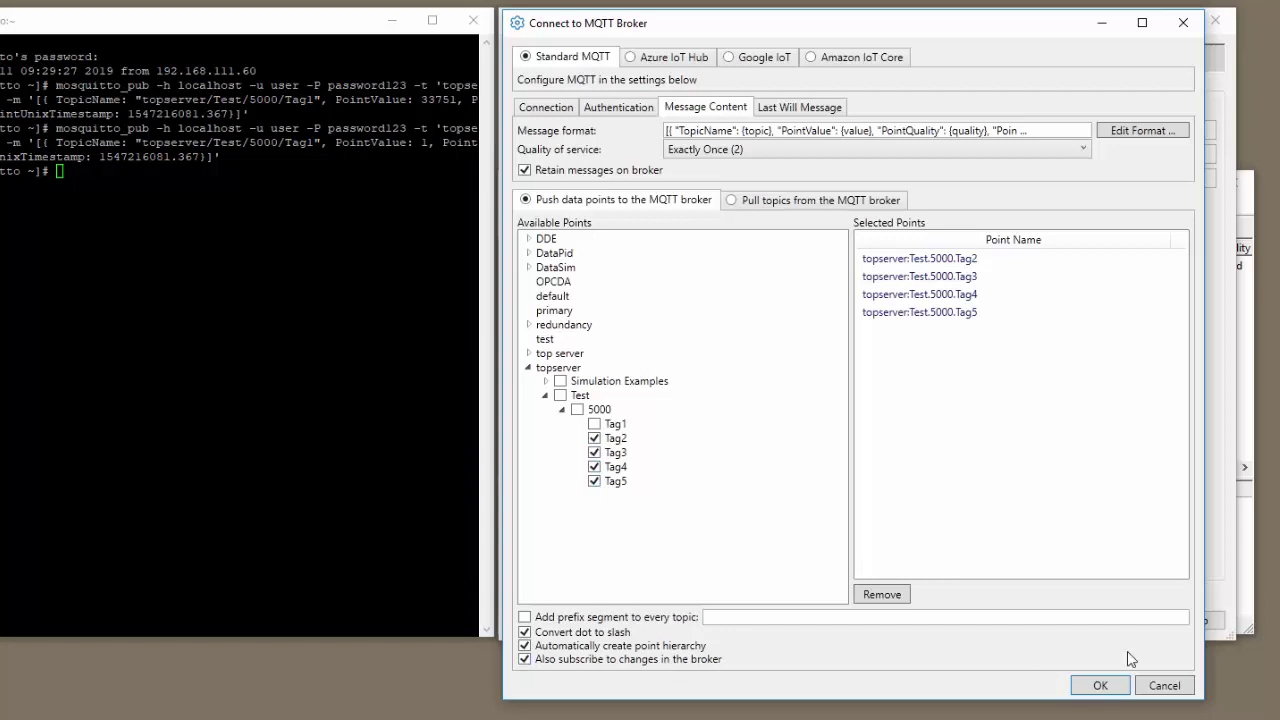
Step: Save the PublishMosquitto broker connection and apply it in DataHub Properties, alongside SubscribeMosqu
click(1104, 686)
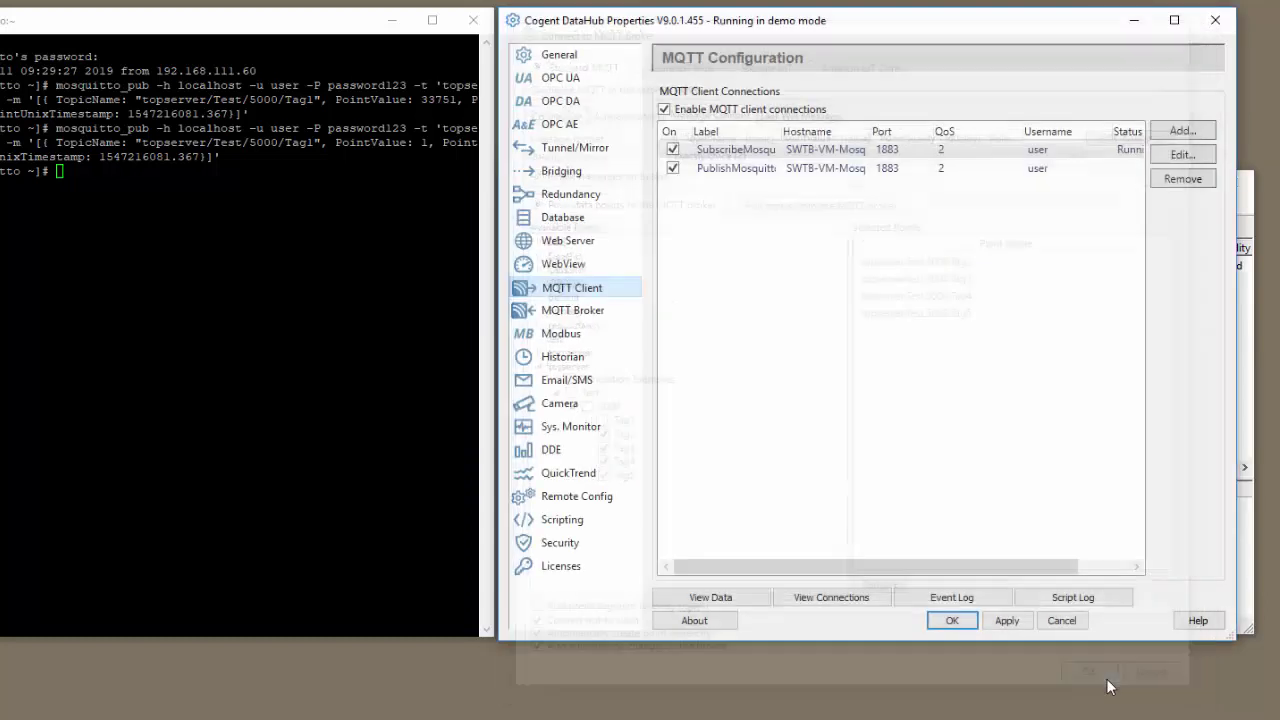
click(1005, 622)
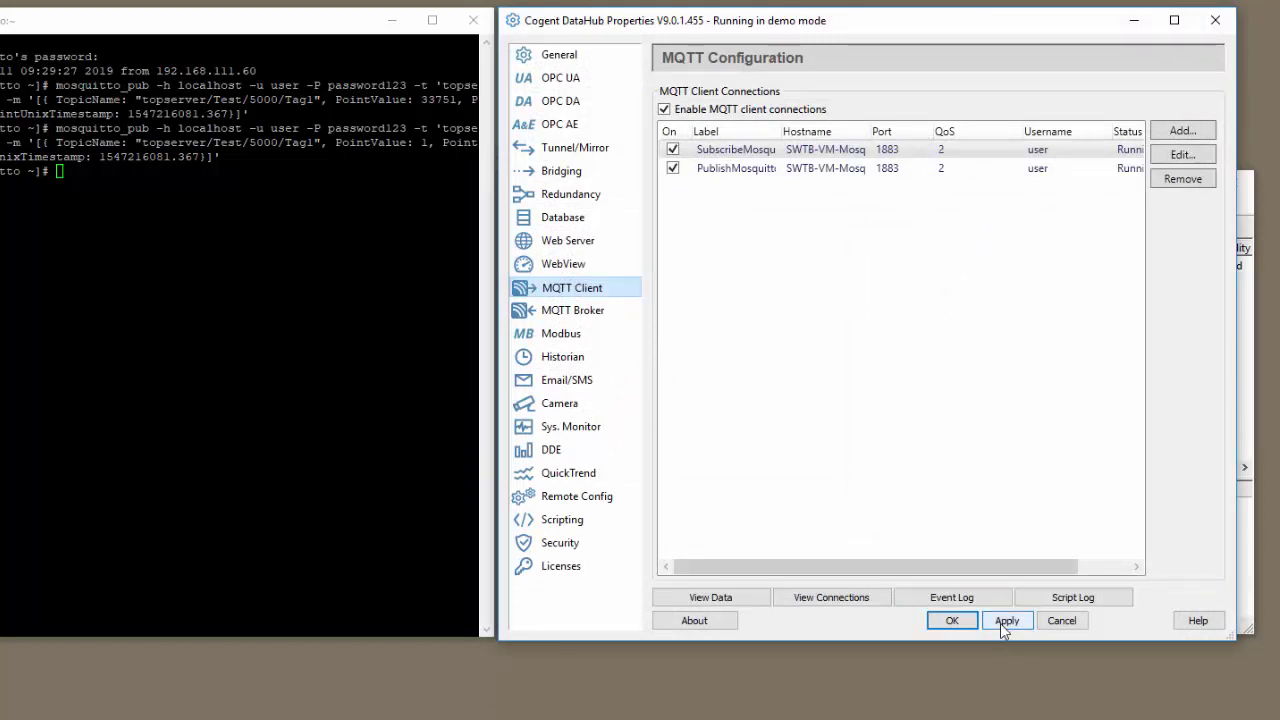
key(alt+Tab)
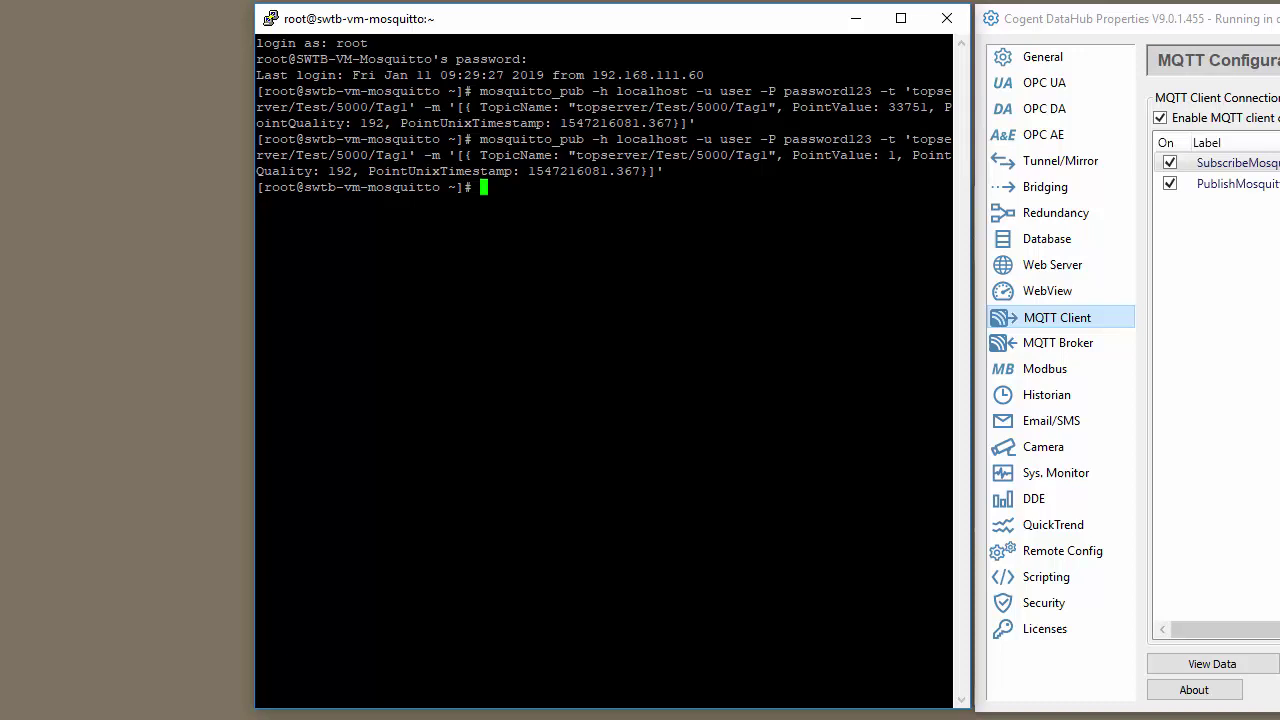
Step: In PuTTY, run mosquitto_sub -h localhost with the user credentials on topic '#'
key(alt+Tab)
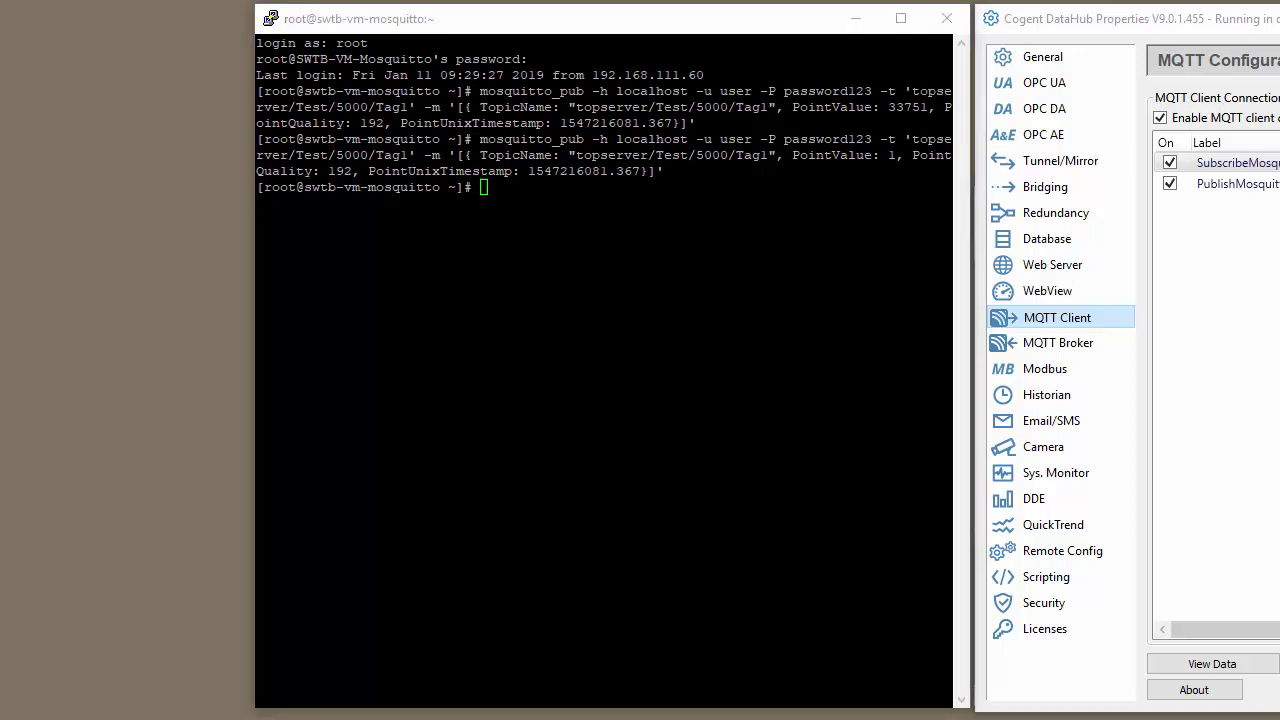
key(alt+Tab)
key(shift+Insert)
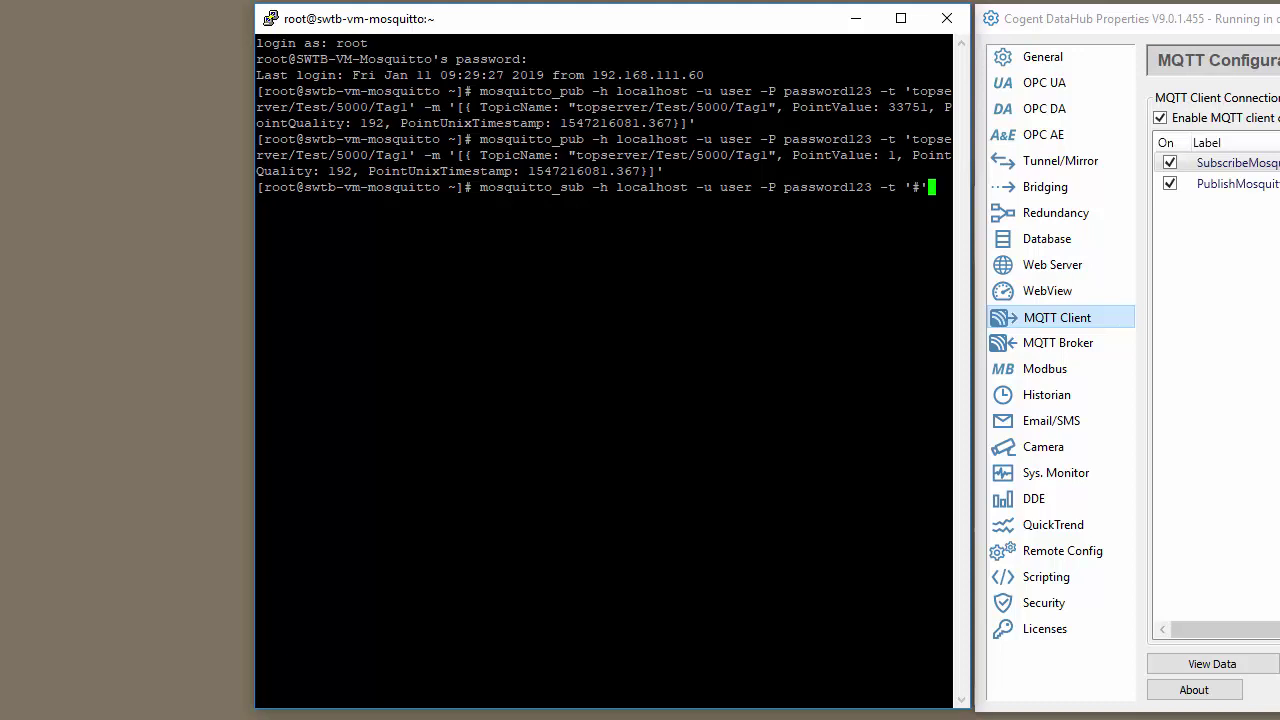
key(Return)
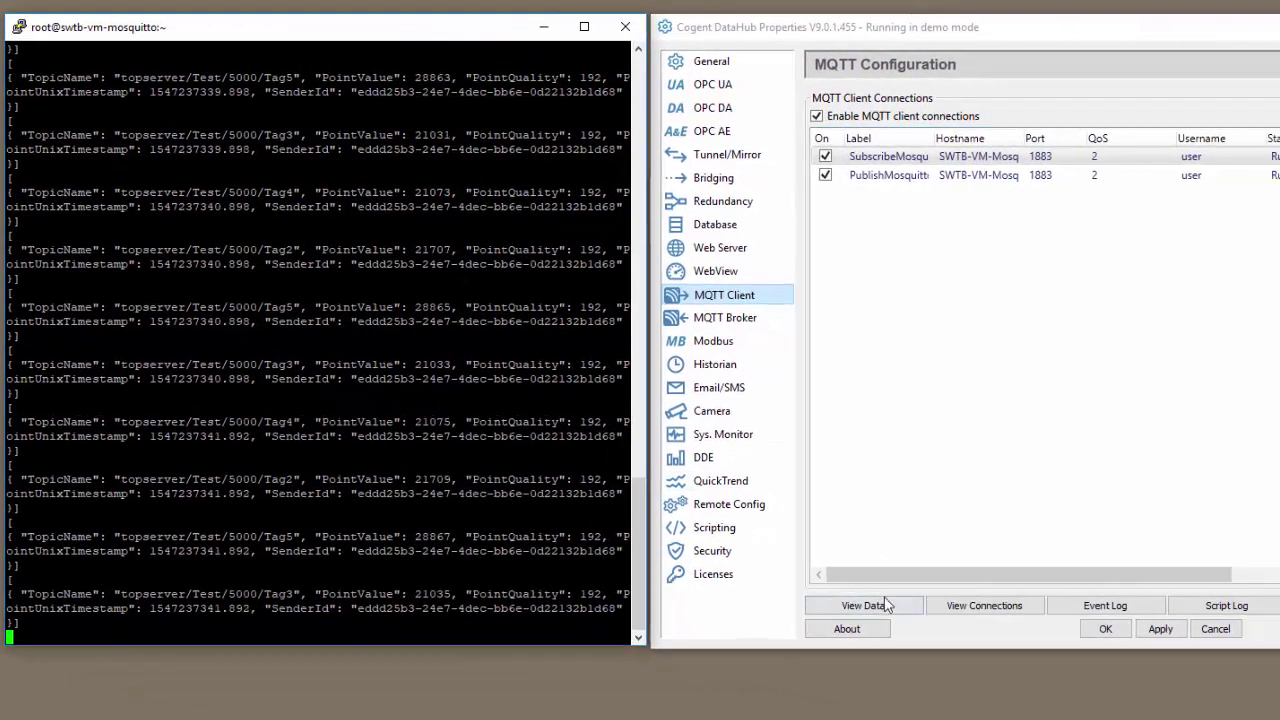
Step: In the Data Browser, write 1 to Tag2 and 100 to Tag3
click(1215, 664)
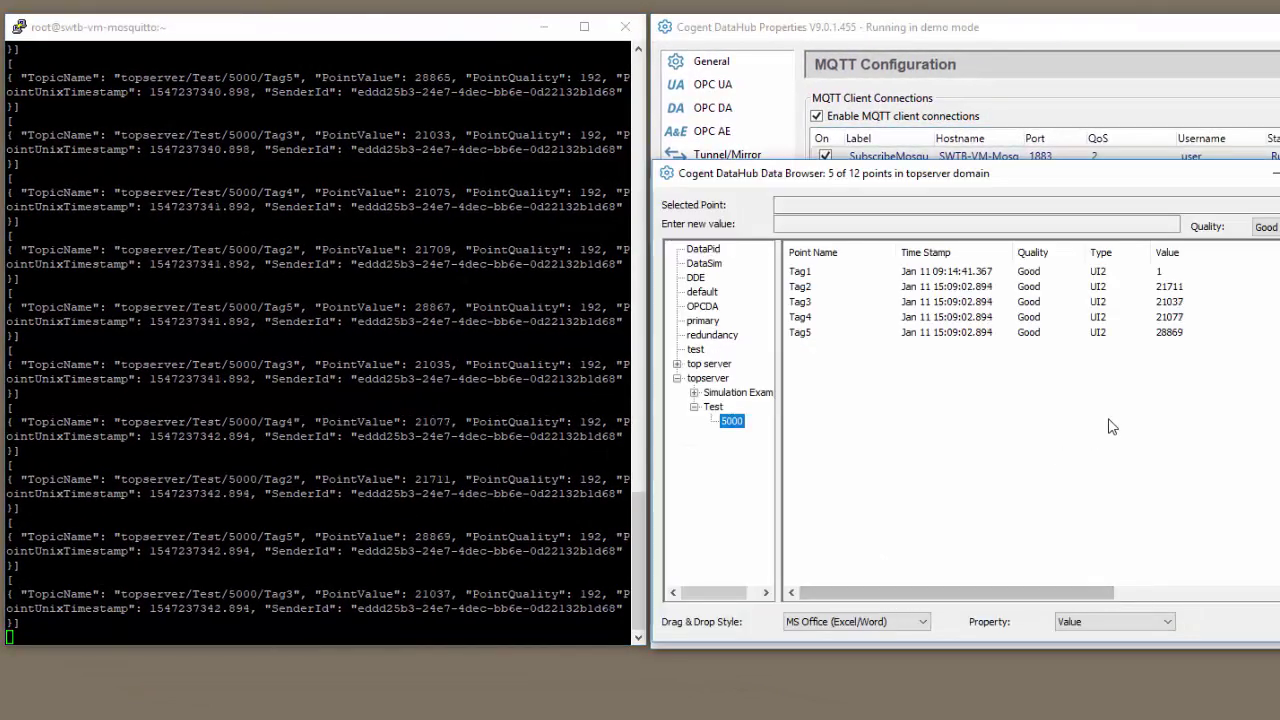
click(806, 288)
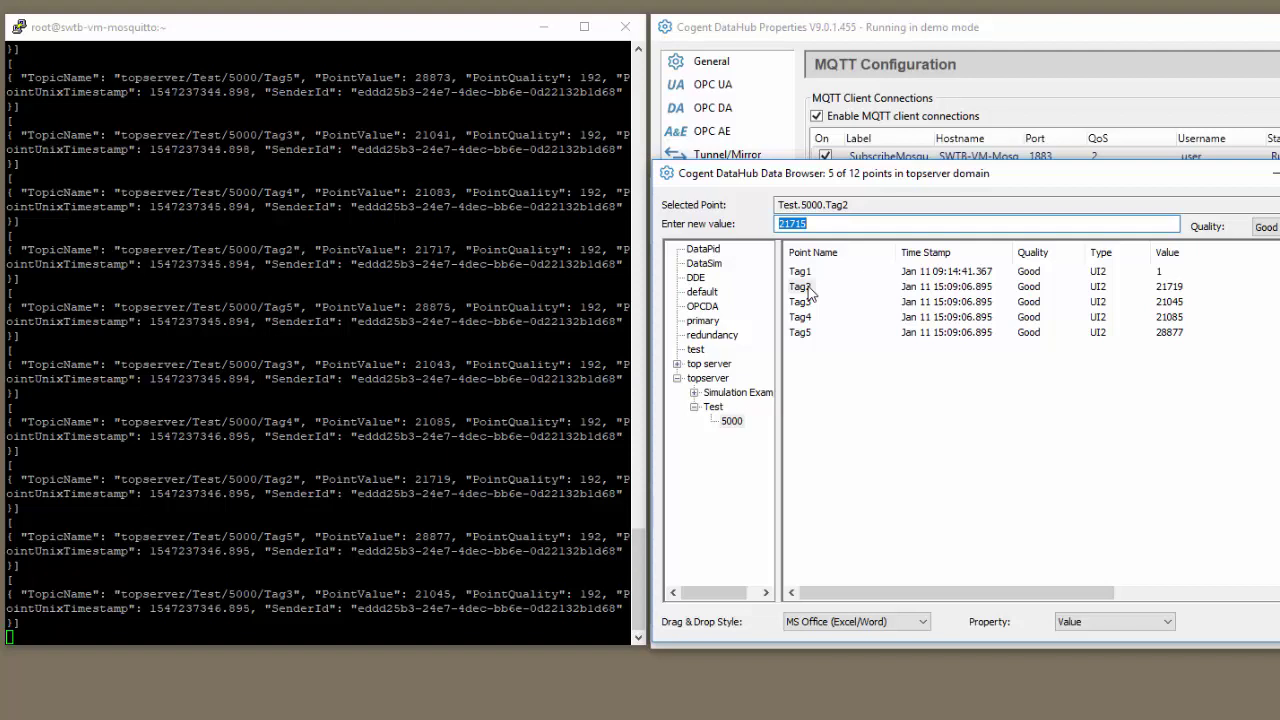
text(1)
key(Return)
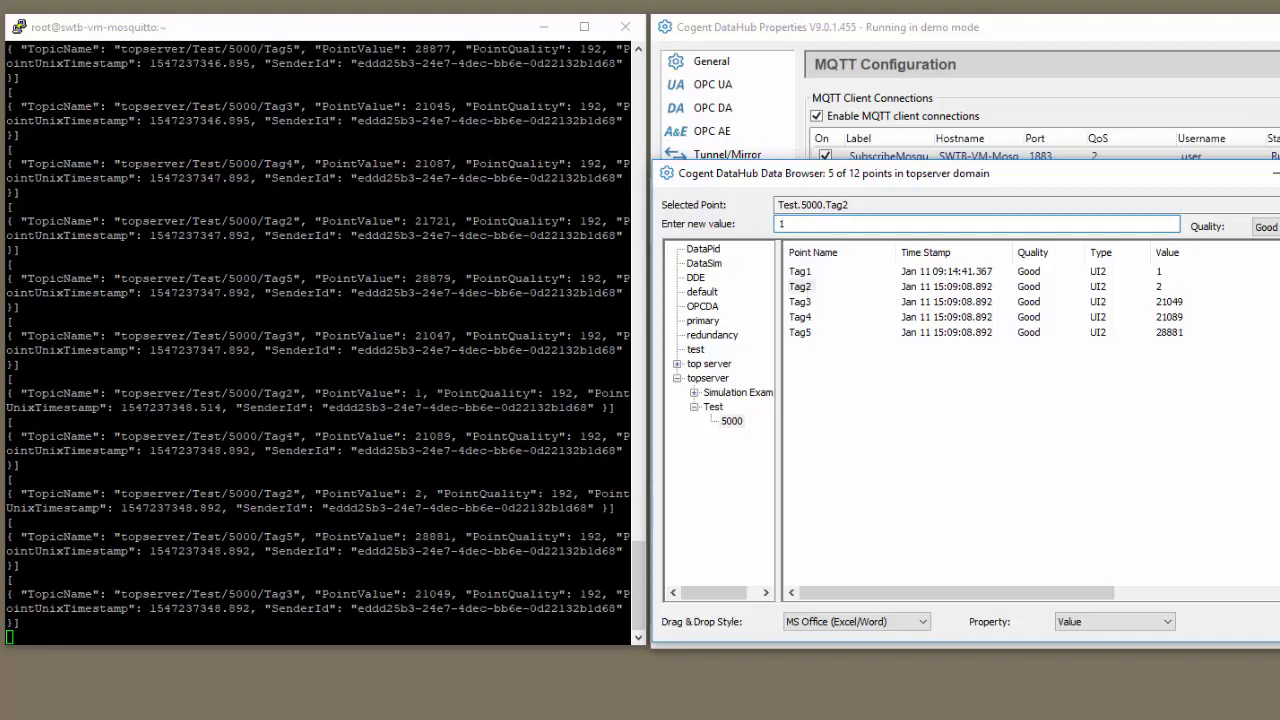
click(802, 303)
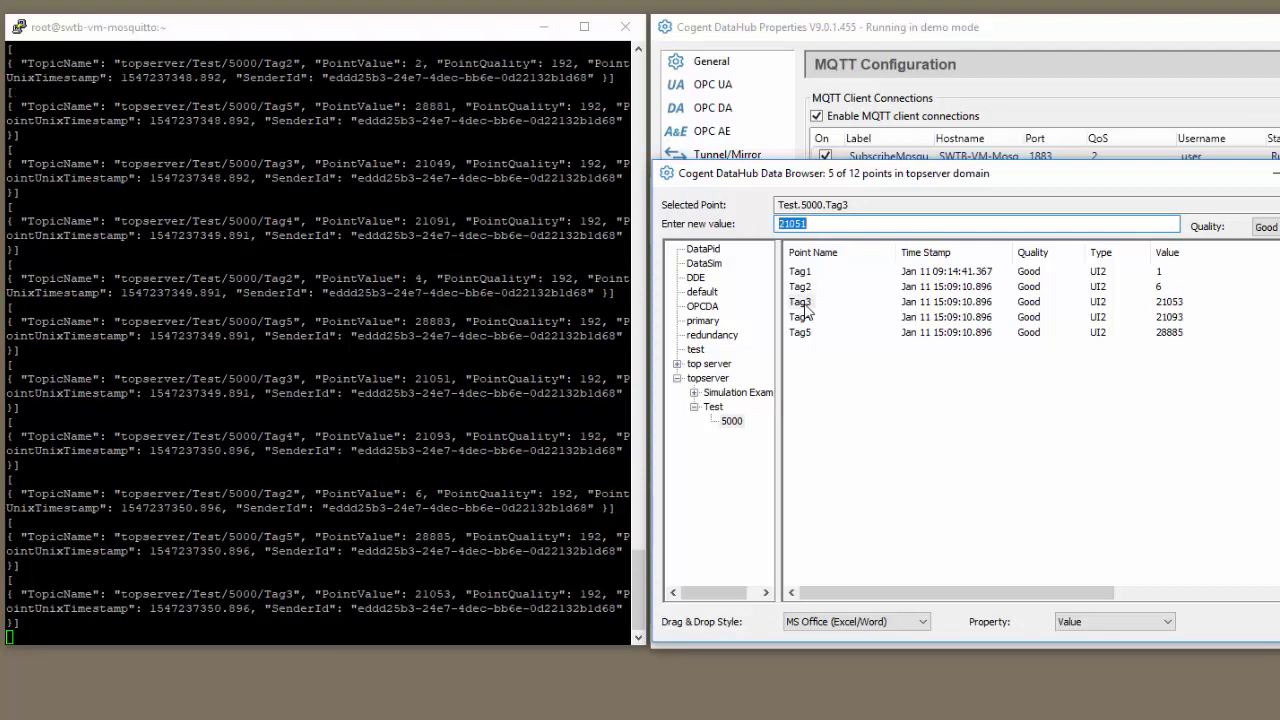
text(10)
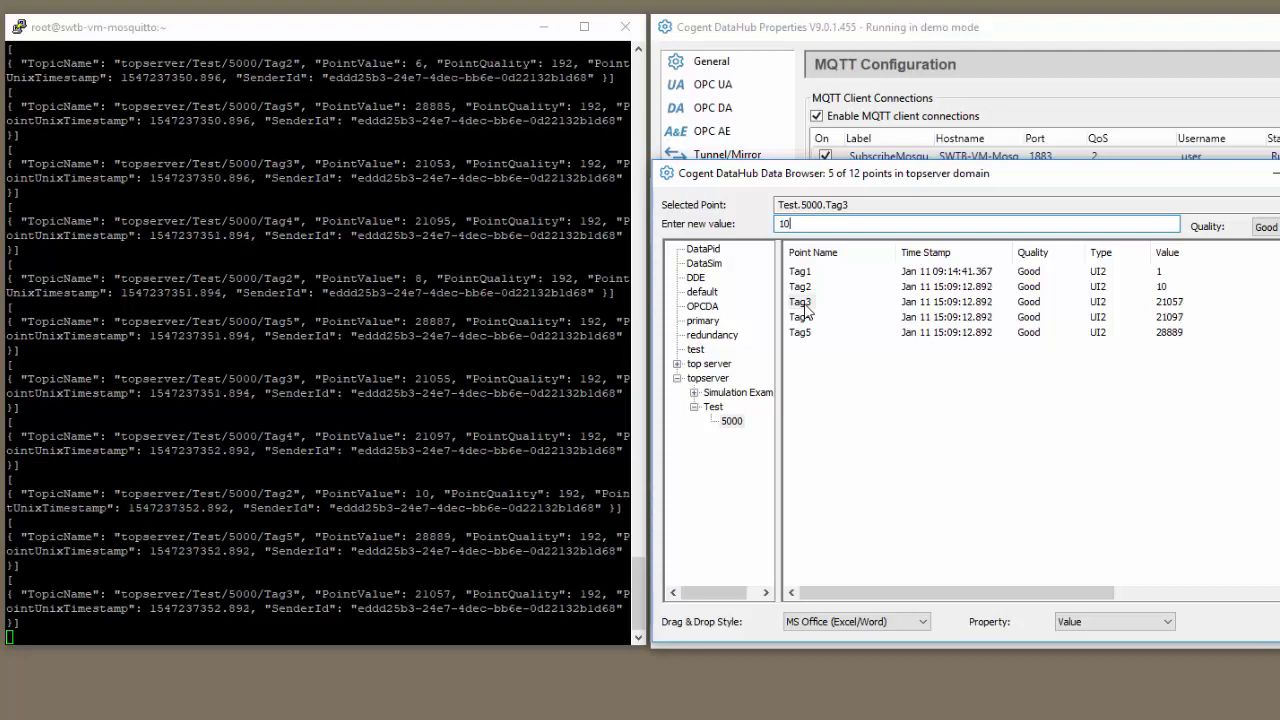
text(0)
key(Return)
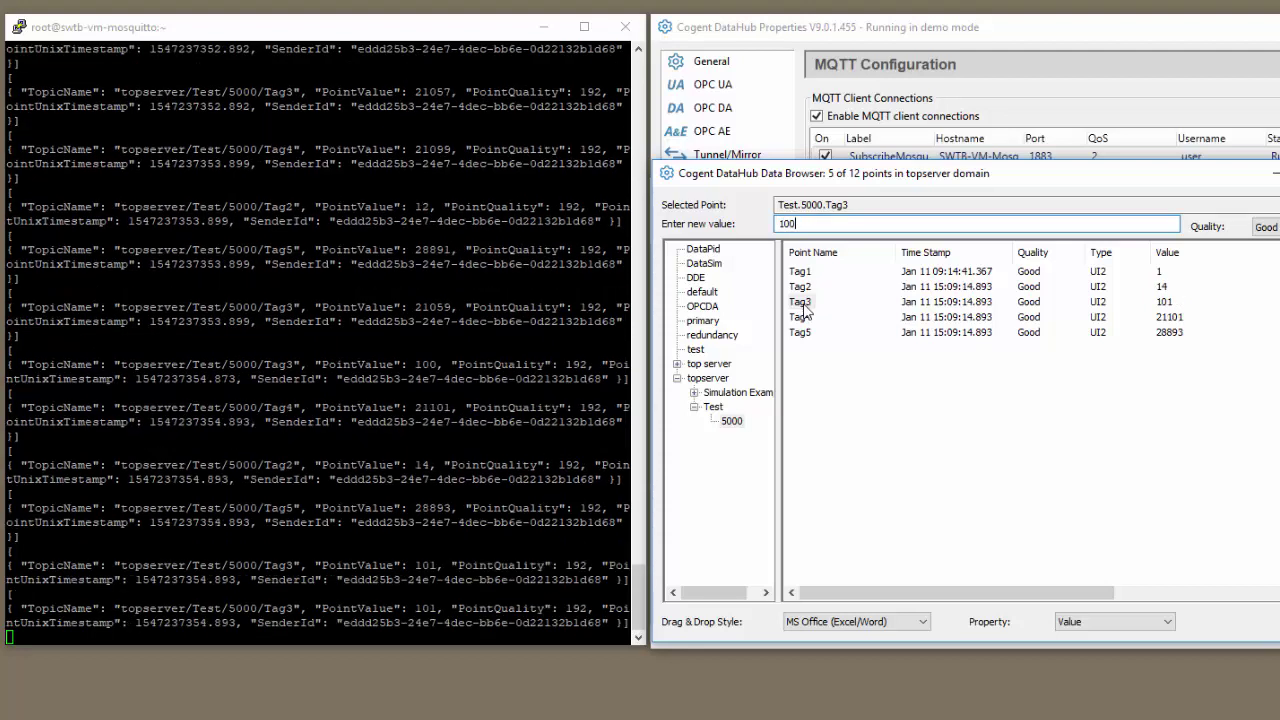
Step: Write 1000 to Tag4 and 10000 to Tag5 in the Data Browser
click(808, 318)
text(1000)
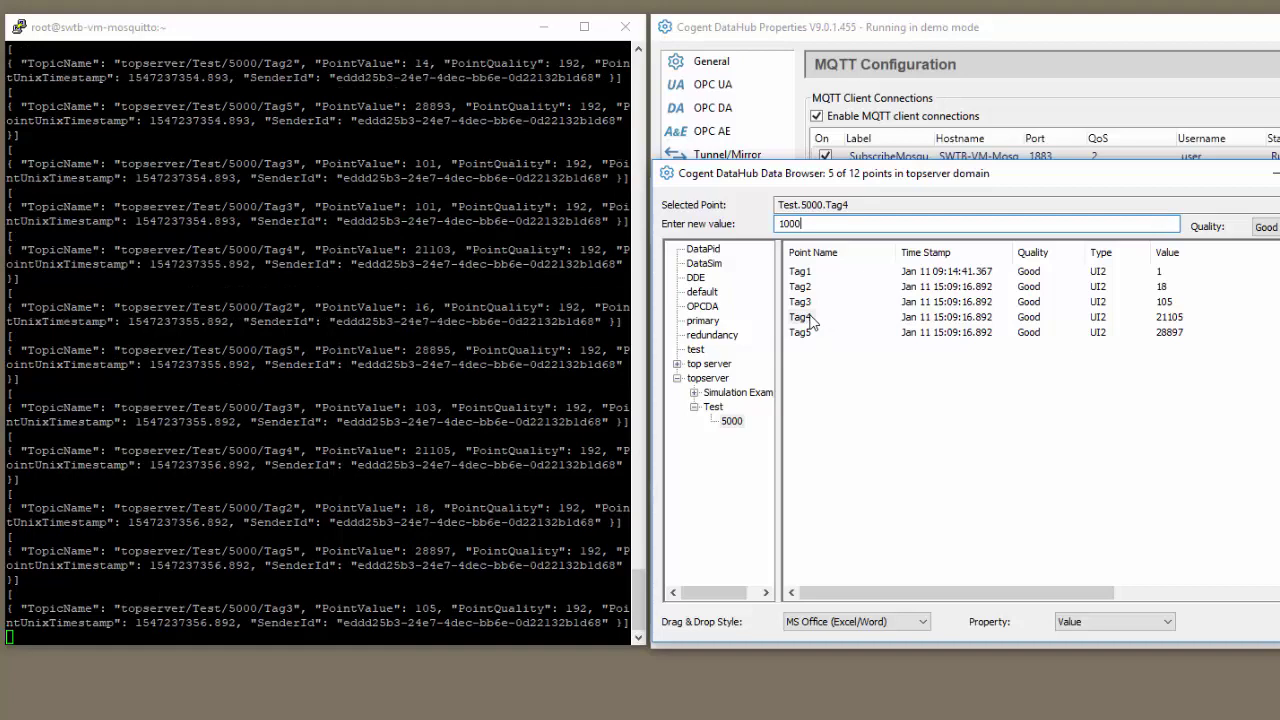
key(Return)
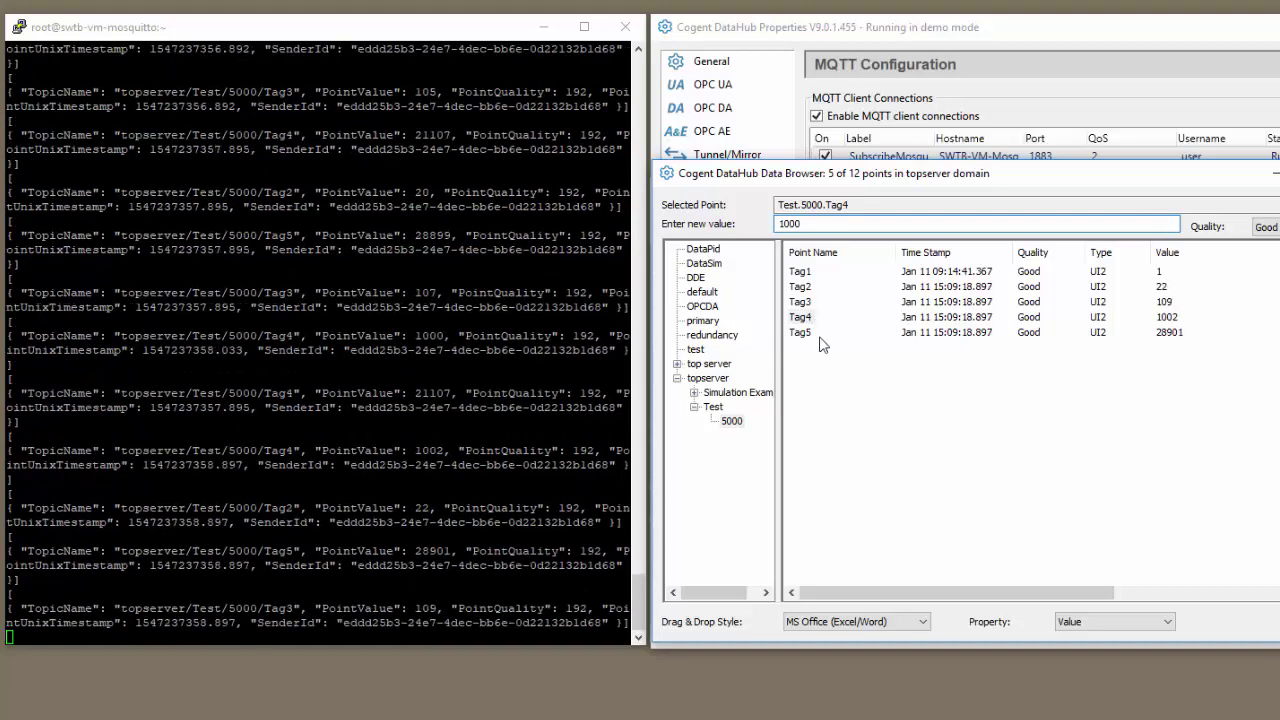
click(806, 334)
text(10000)
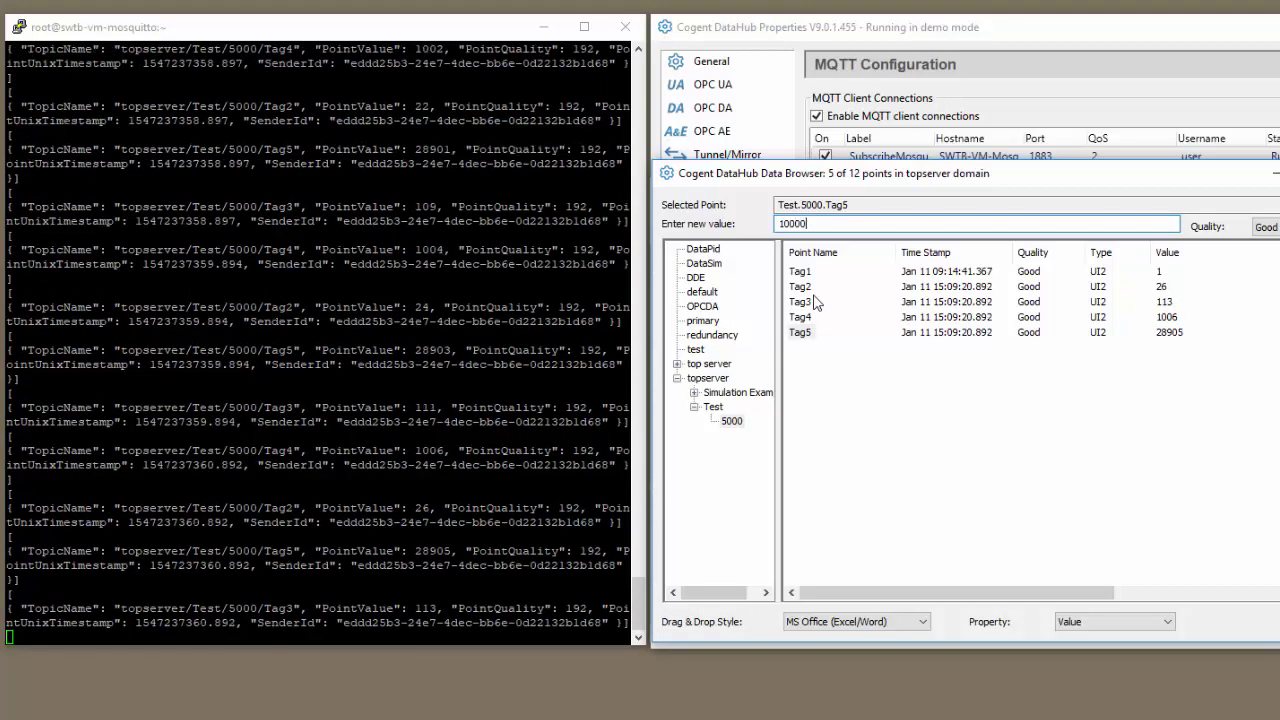
key(Return)
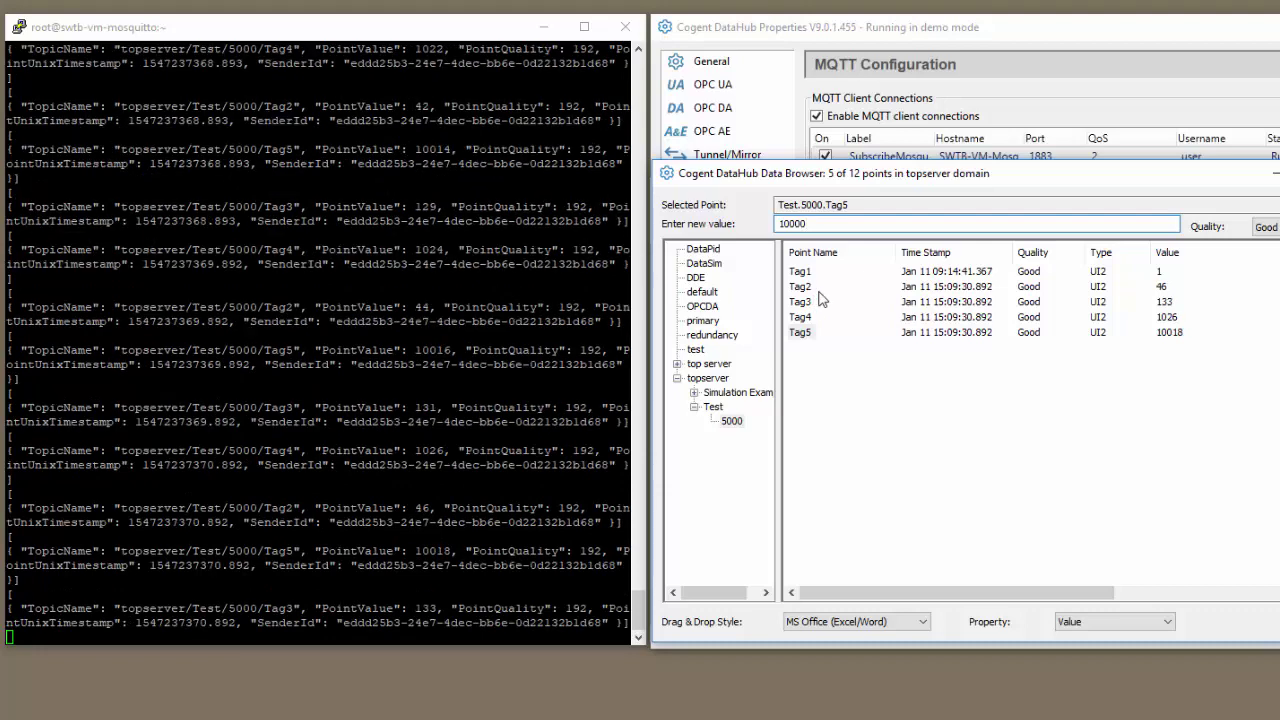